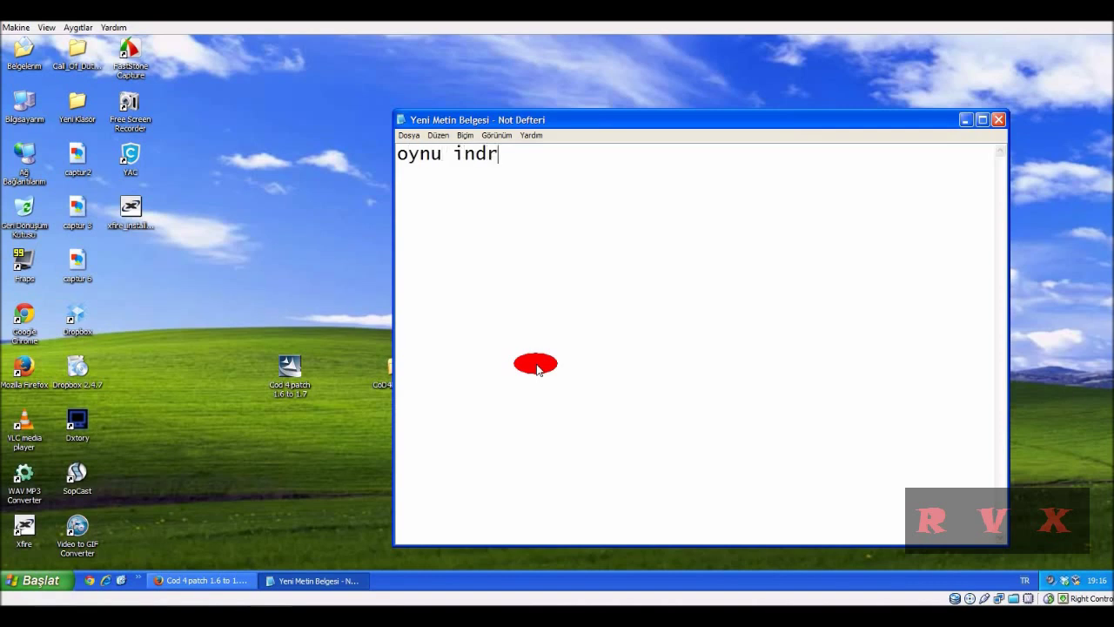
Write a Notepad note that the game is downloaded and, being an ISO, installs via DAEMON Tools.
{"action": "type", "text": "indidigimizi düşüne"}
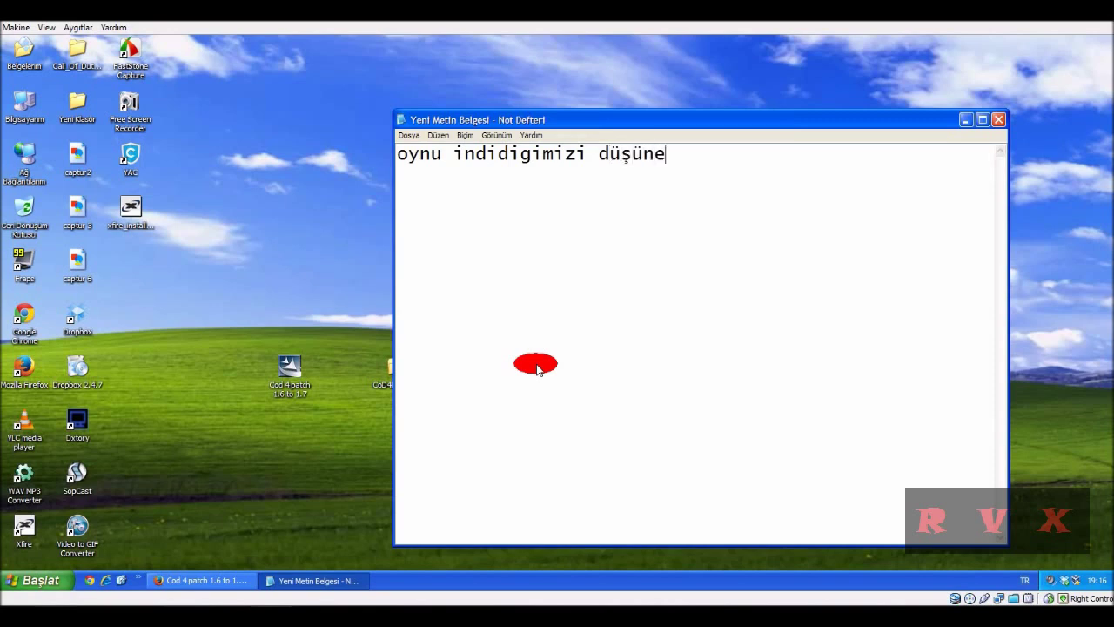
{"action": "type", "text": "rek oyunu"}
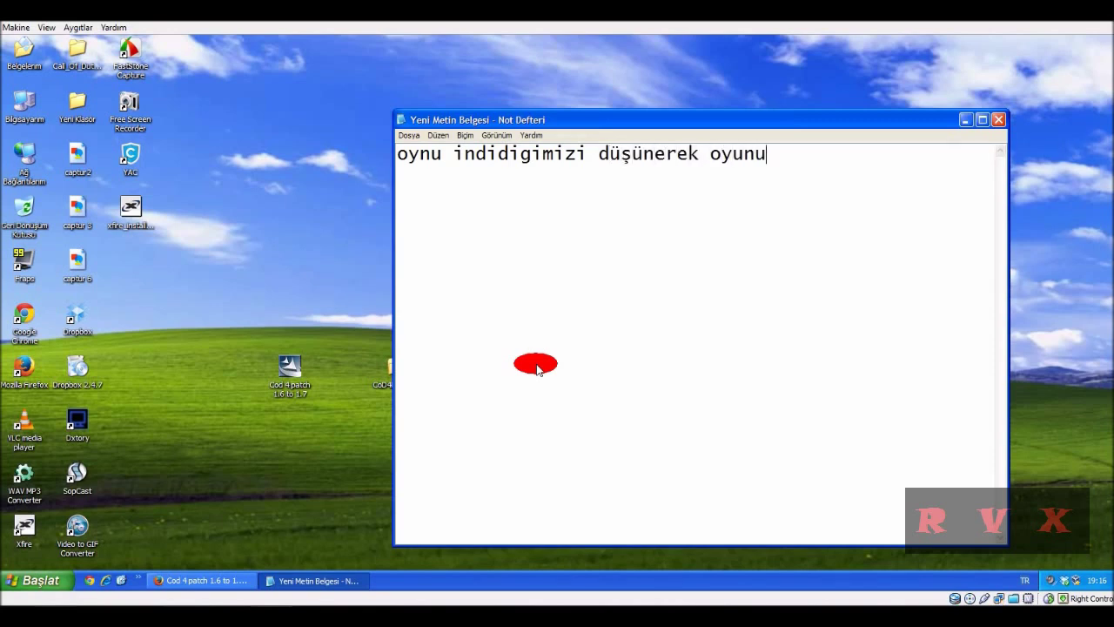
{"action": "type", "text": " kurmay başlıyor"}
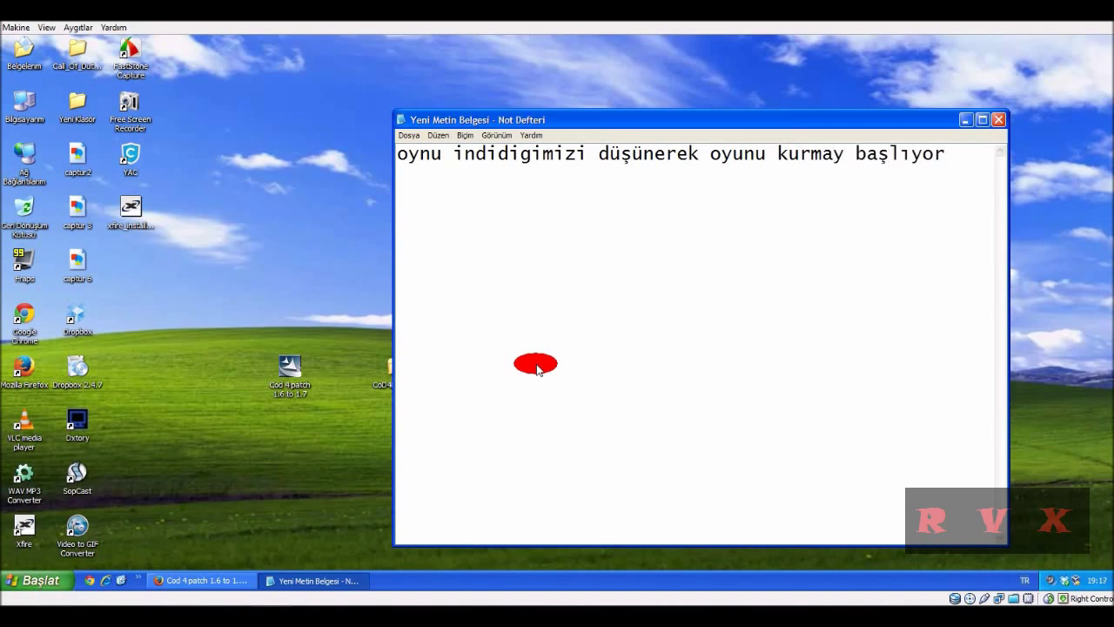
{"action": "type", "text": "uz  oyun iso oldugundan daemon tools programı ile"}
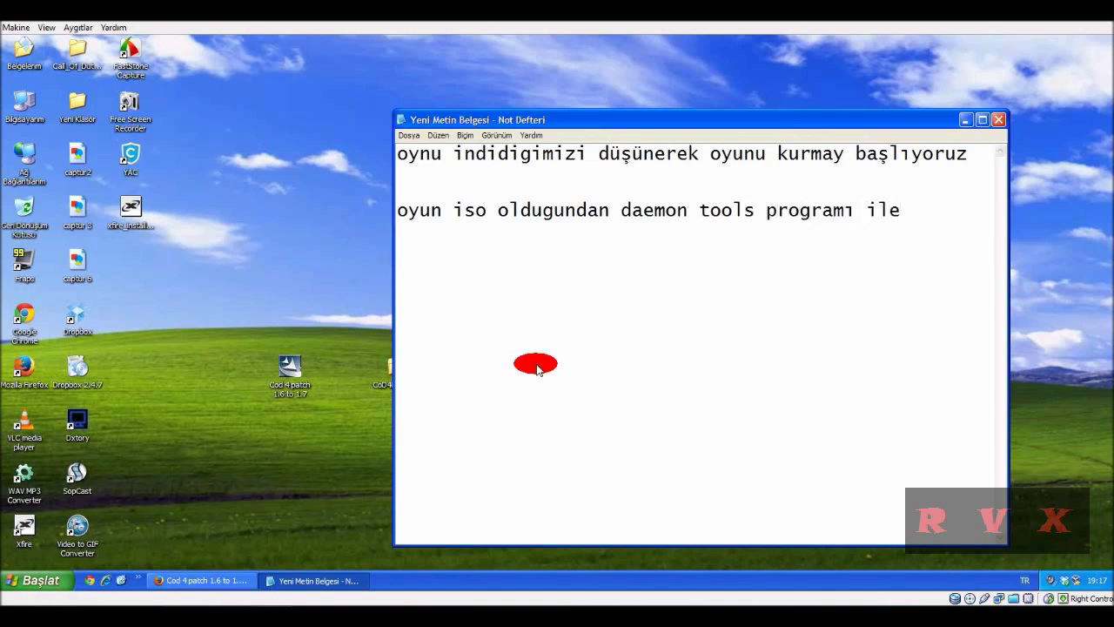
{"action": "type", "text": "  oyunu kuruyoruz"}
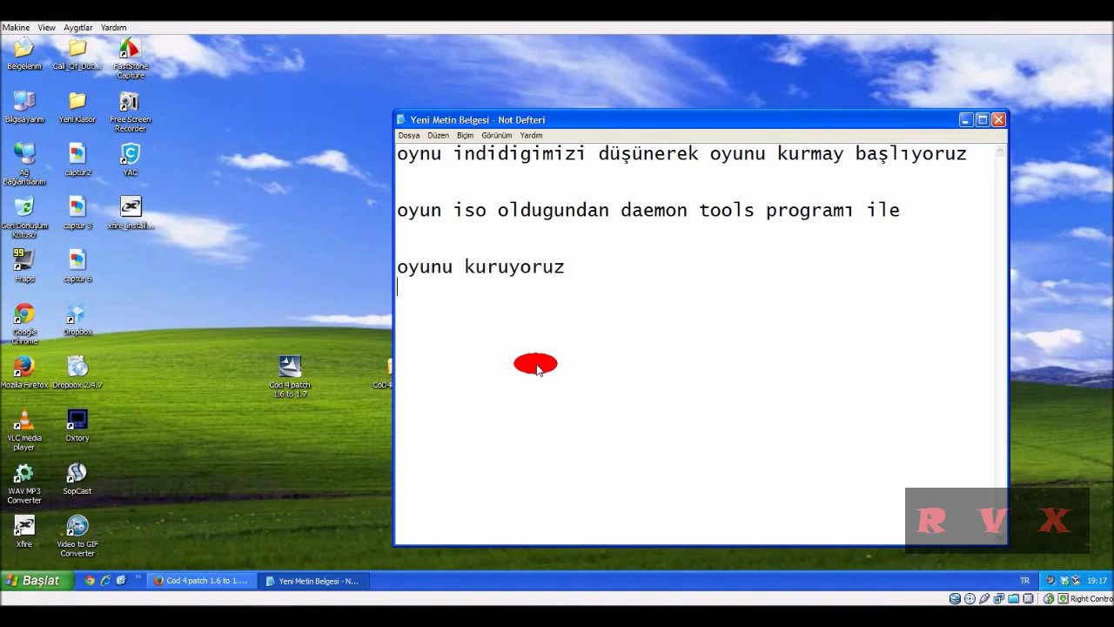
Save the DAEMON Tools Ultra trial installer from the DAEMON-Tools.cc downloads page to disk.
{"action": "left_click", "coordinate": [965, 119]}
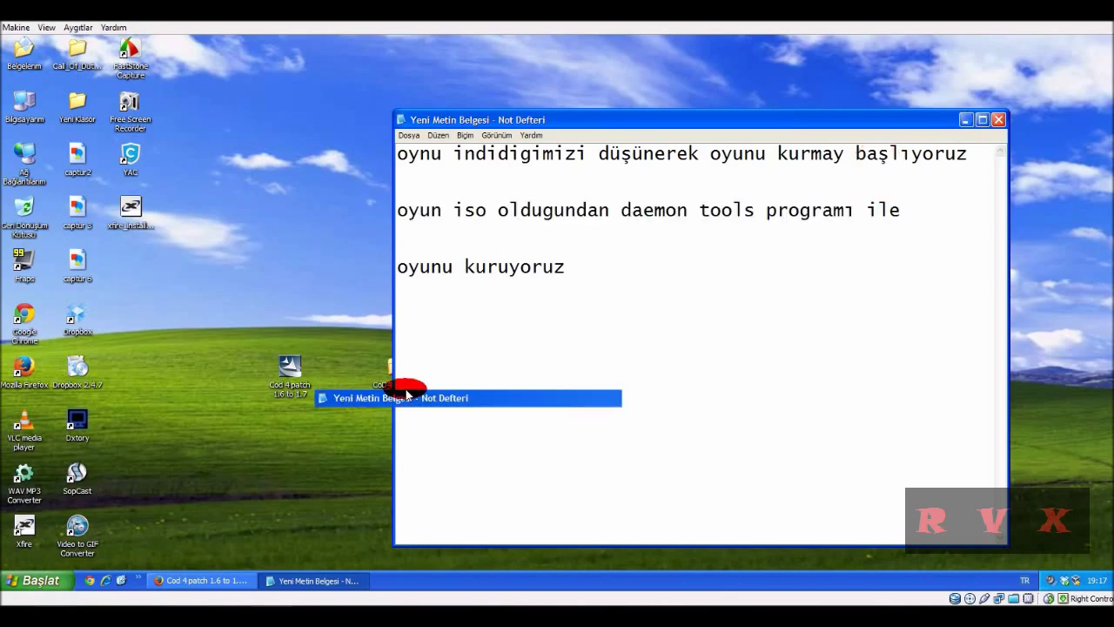
{"action": "left_click", "coordinate": [186, 577]}
{"action": "left_click", "coordinate": [83, 77]}
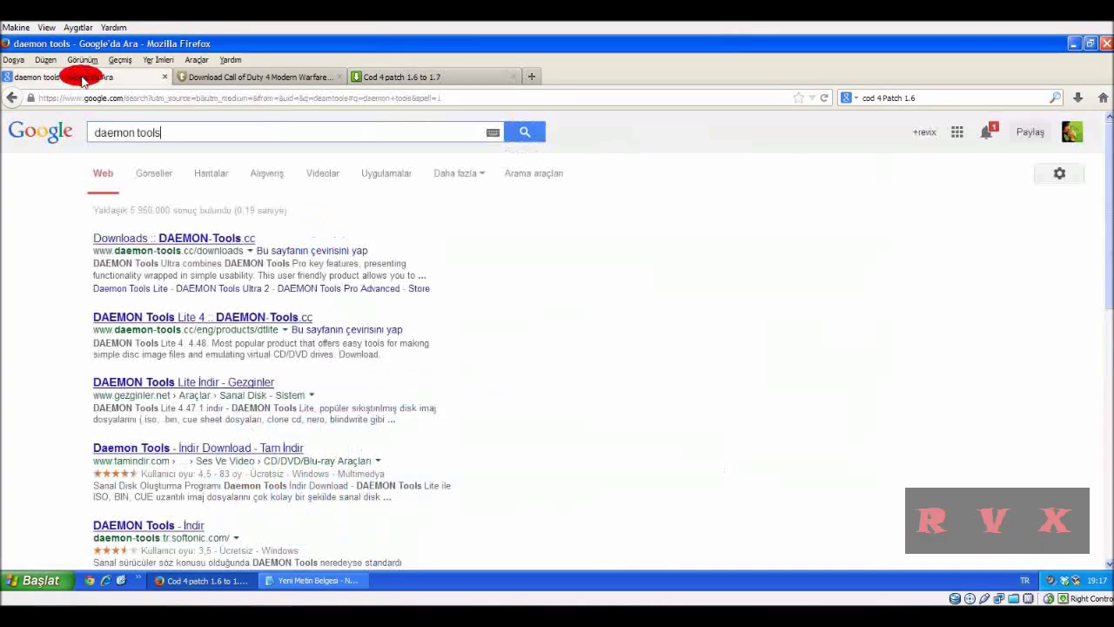
{"action": "left_click", "coordinate": [157, 239]}
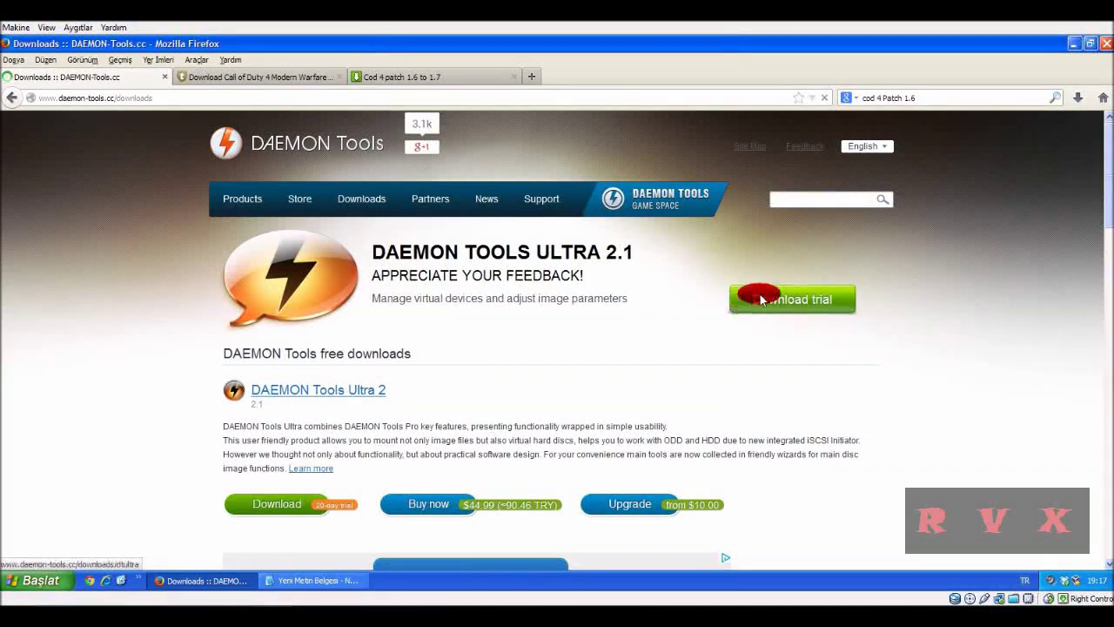
{"action": "left_click", "coordinate": [794, 300]}
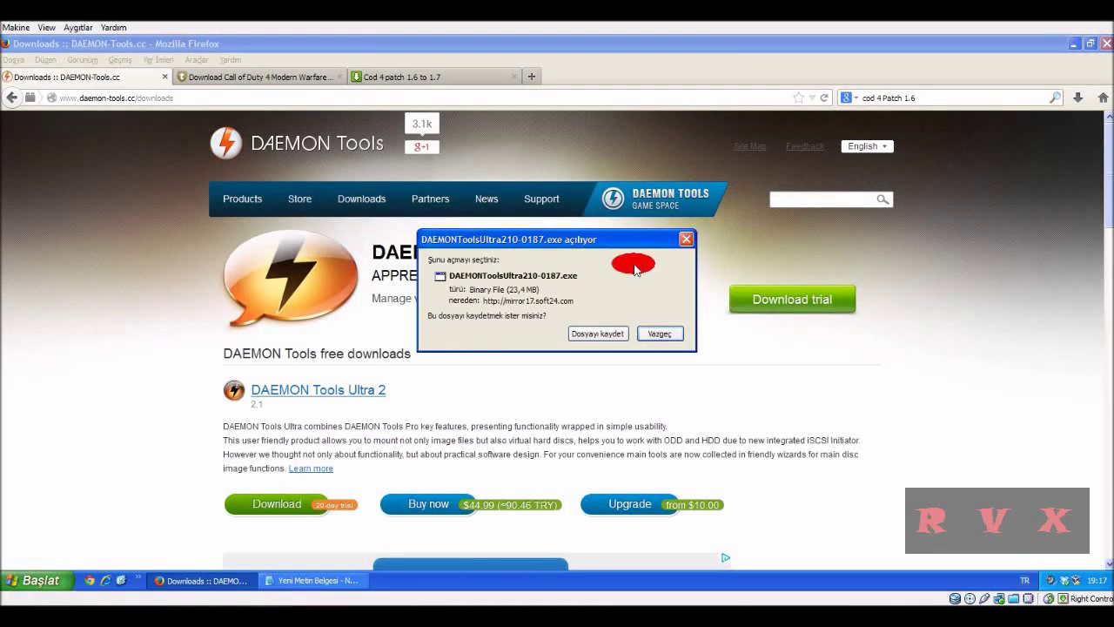
{"action": "left_click", "coordinate": [595, 331]}
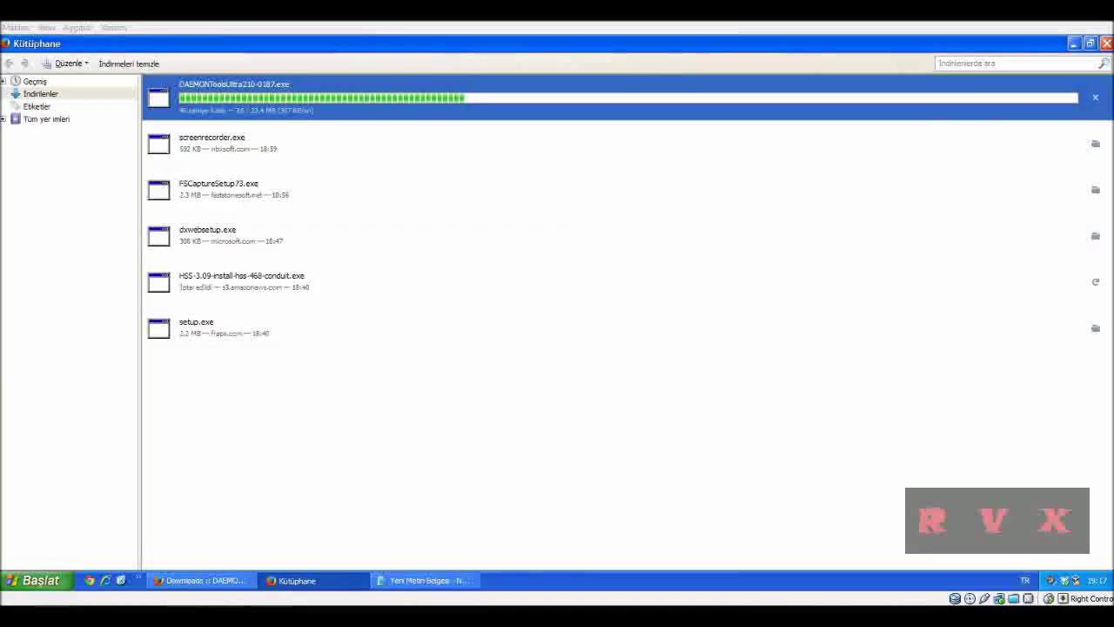
Add the Notepad note 'program indi arkadaşlar program la birlikte oyununda kurlumuna başlıyoru'.
{"action": "key", "text": "alt+Tab"}
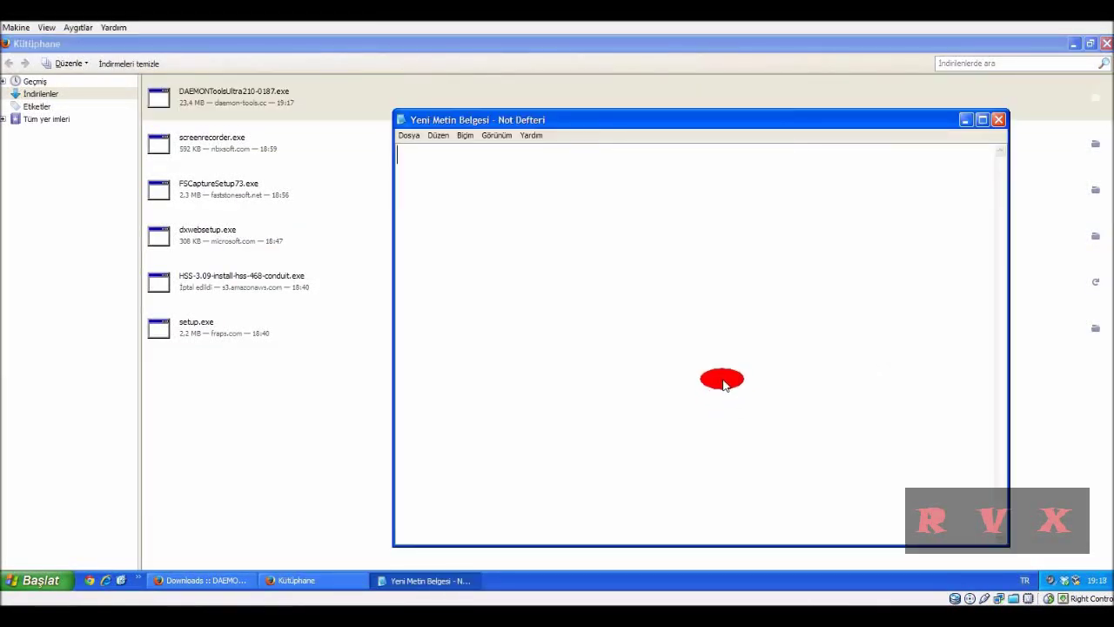
{"action": "type", "text": "program i"}
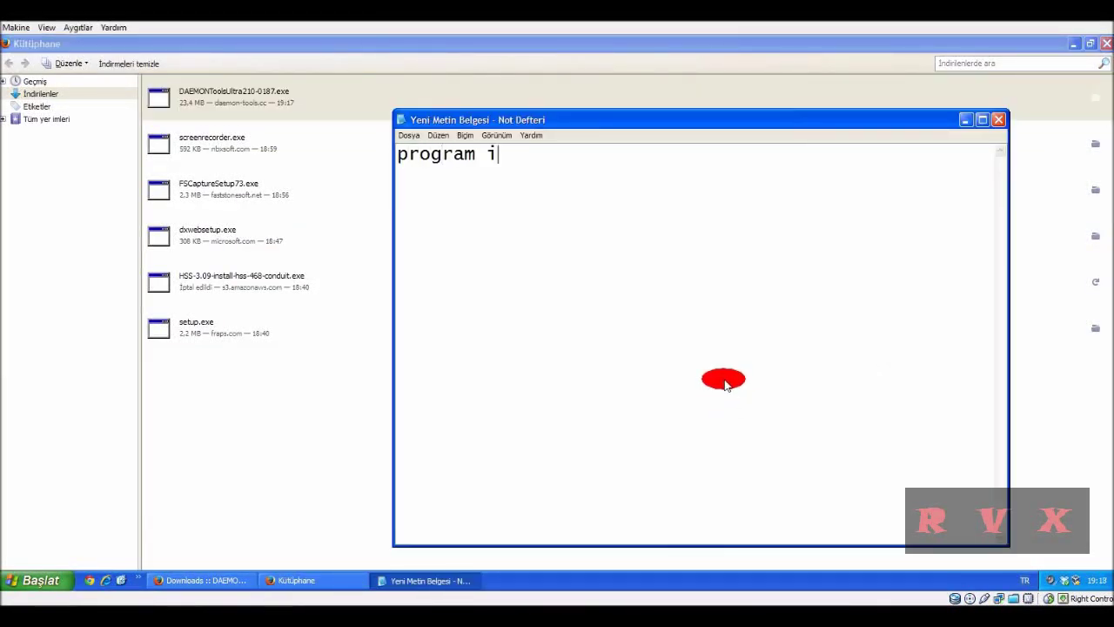
{"action": "type", "text": "ndi arkadaşlar  program la b"}
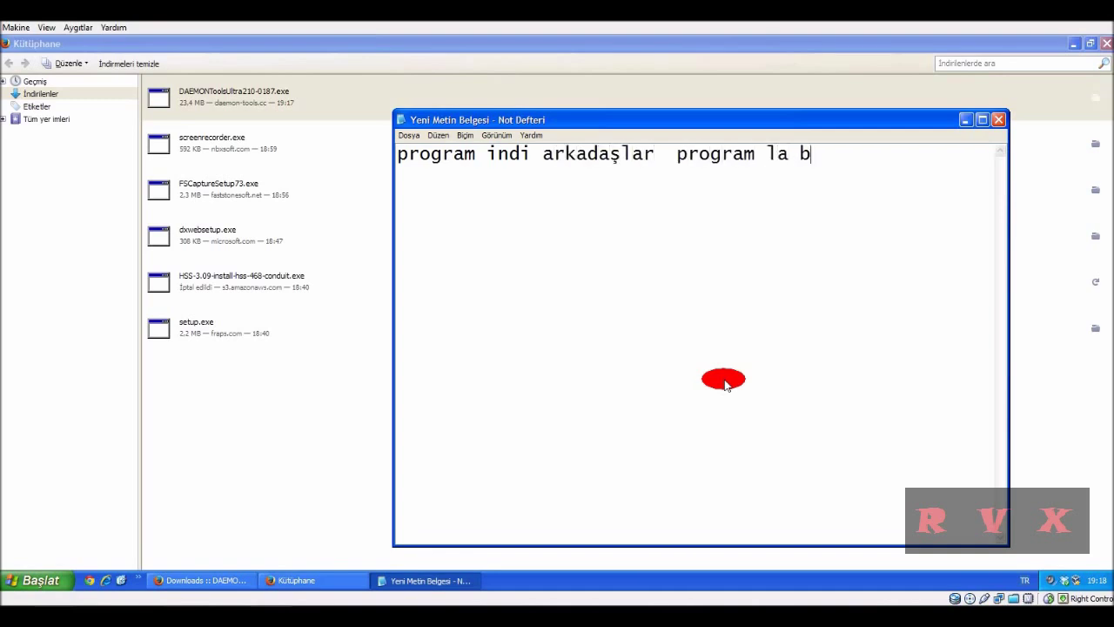
{"action": "type", "text": "irlikte oyununda kurlumuna  başlıyoruz"}
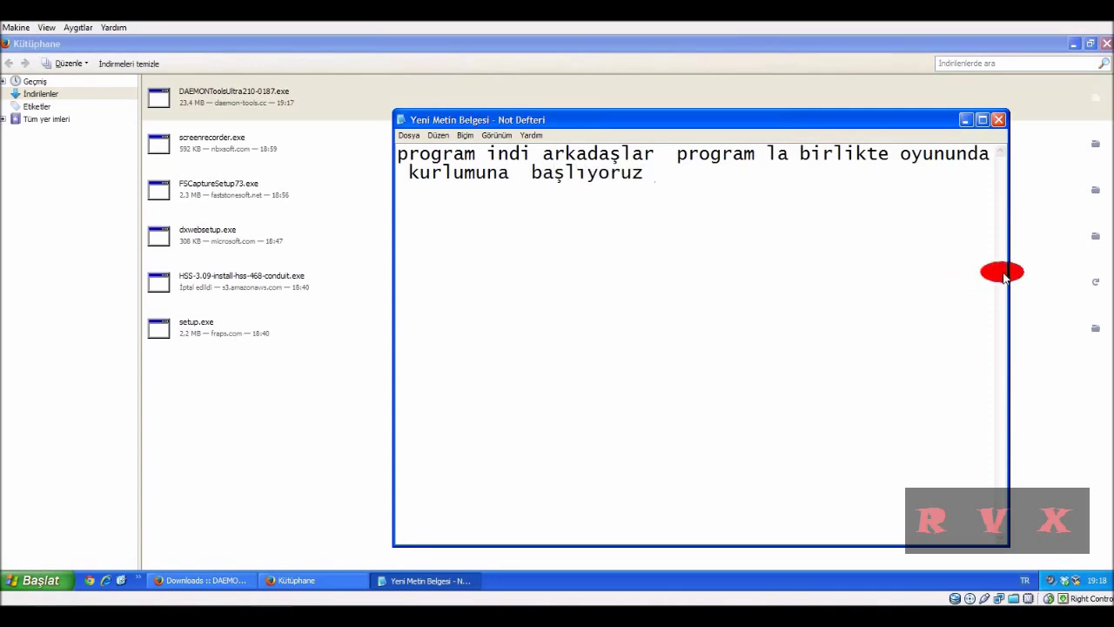
Run the downloaded DAEMON Tools Ultra installer, accept the licence agreement and choose the trial licence.
{"action": "left_click", "coordinate": [265, 99]}
{"action": "double_click", "coordinate": [261, 94]}
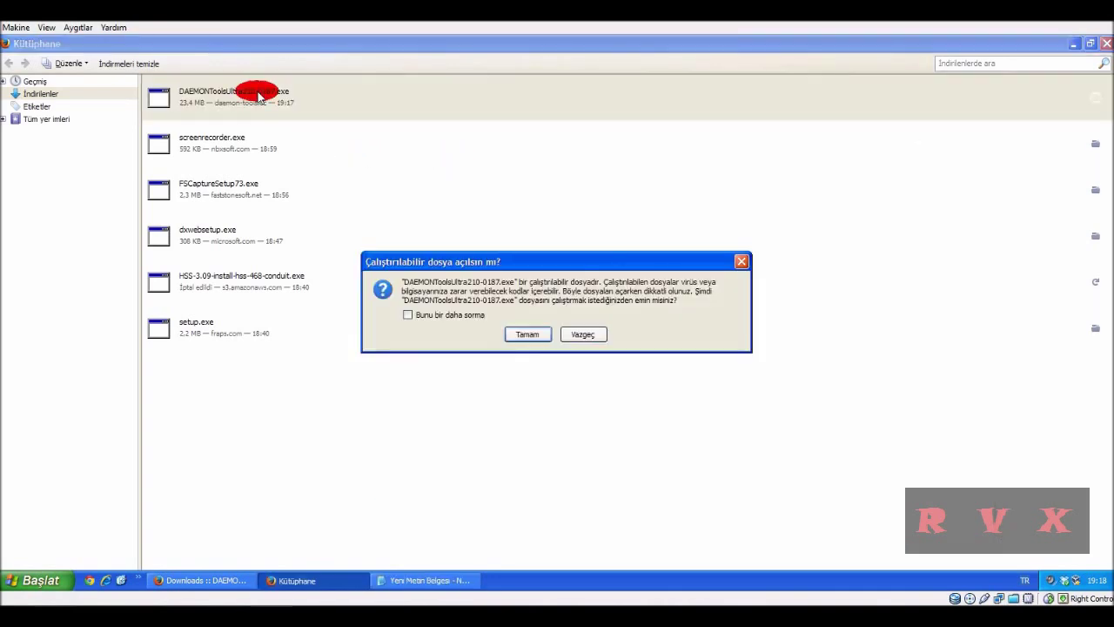
{"action": "left_click", "coordinate": [524, 331]}
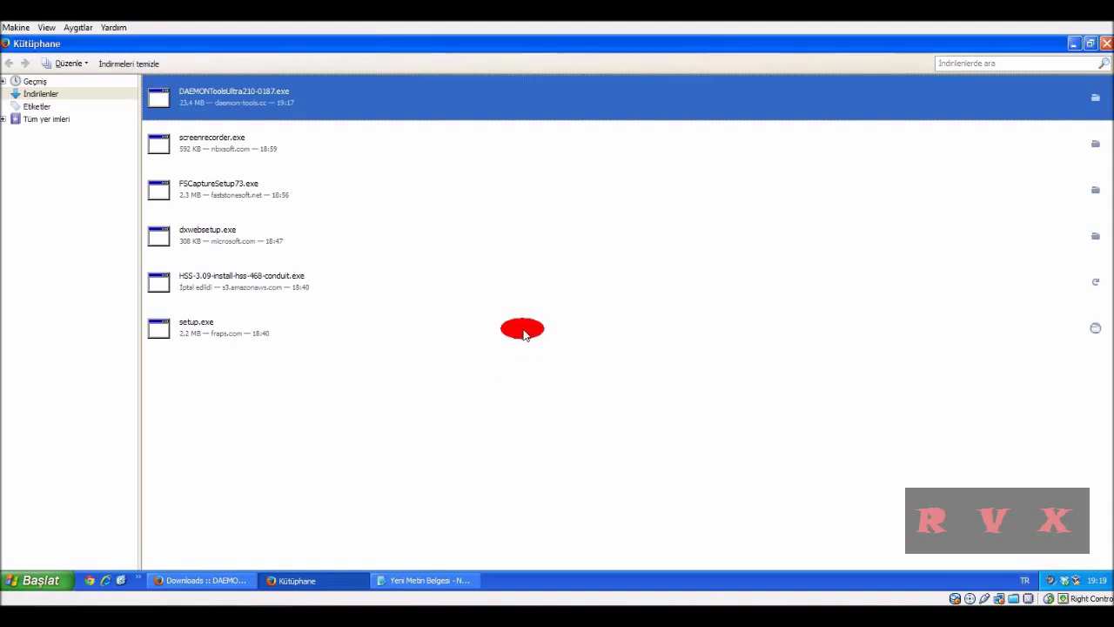
{"action": "left_click", "coordinate": [595, 322]}
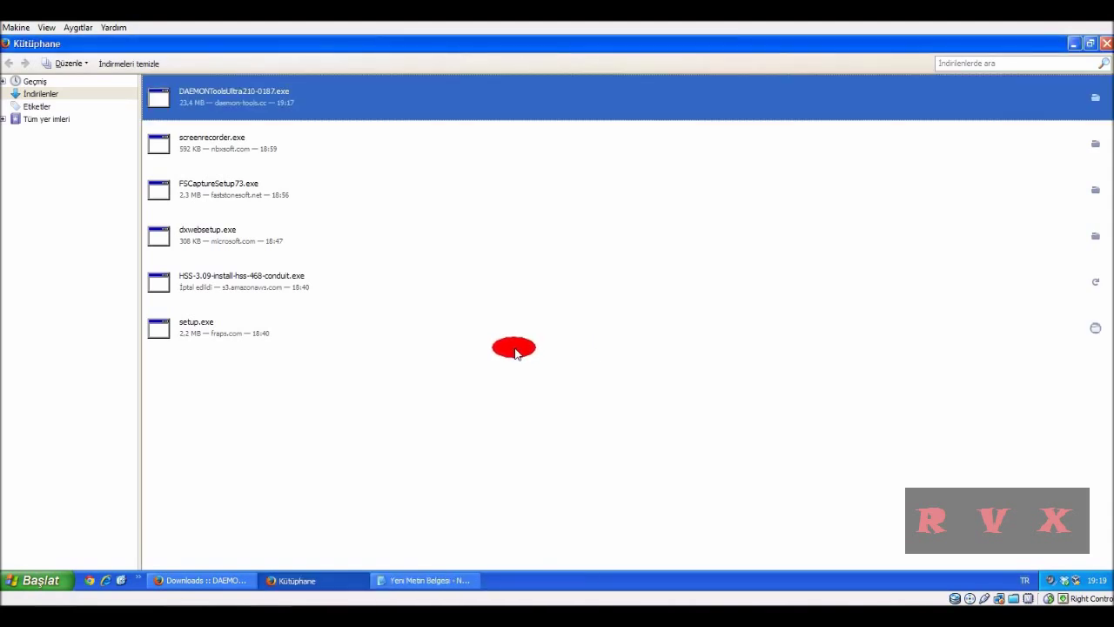
{"action": "left_click", "coordinate": [626, 423]}
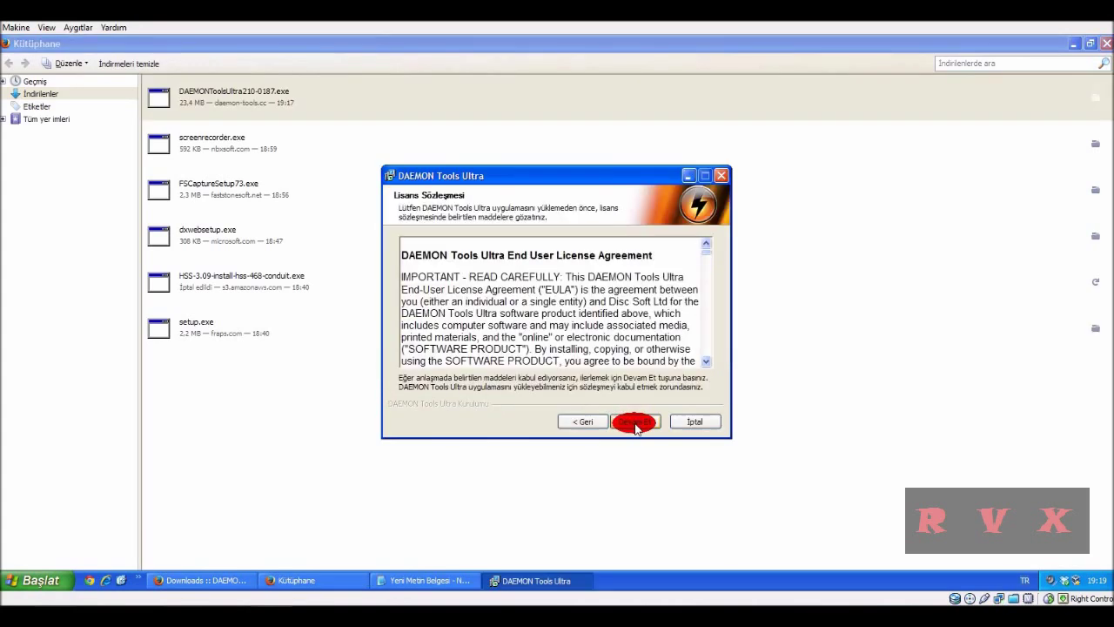
{"action": "left_click", "coordinate": [631, 422]}
{"action": "left_click", "coordinate": [423, 327]}
{"action": "left_click", "coordinate": [636, 422]}
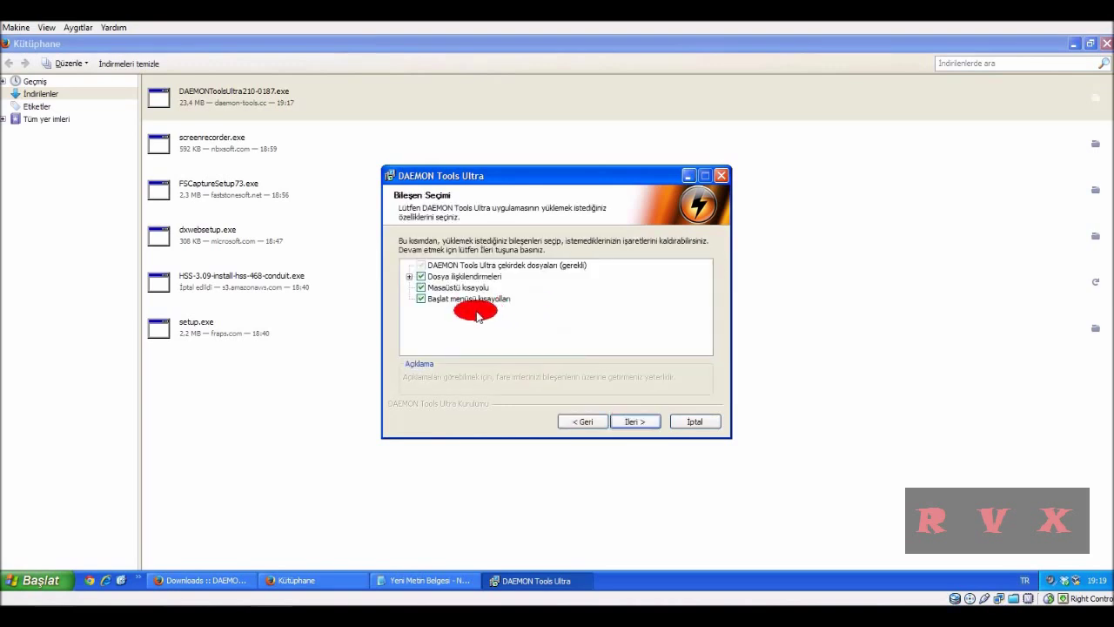
Keep default file associations and decline Yandex Elements, default search and home page via custom installation.
{"action": "left_click", "coordinate": [408, 276]}
{"action": "left_click", "coordinate": [409, 264]}
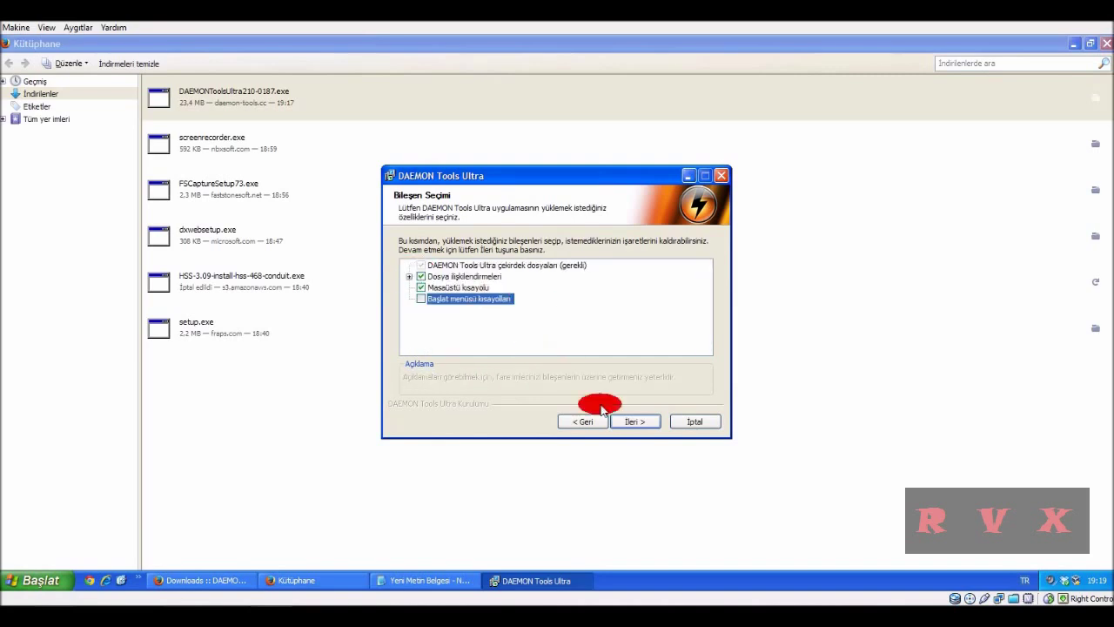
{"action": "left_click", "coordinate": [635, 421]}
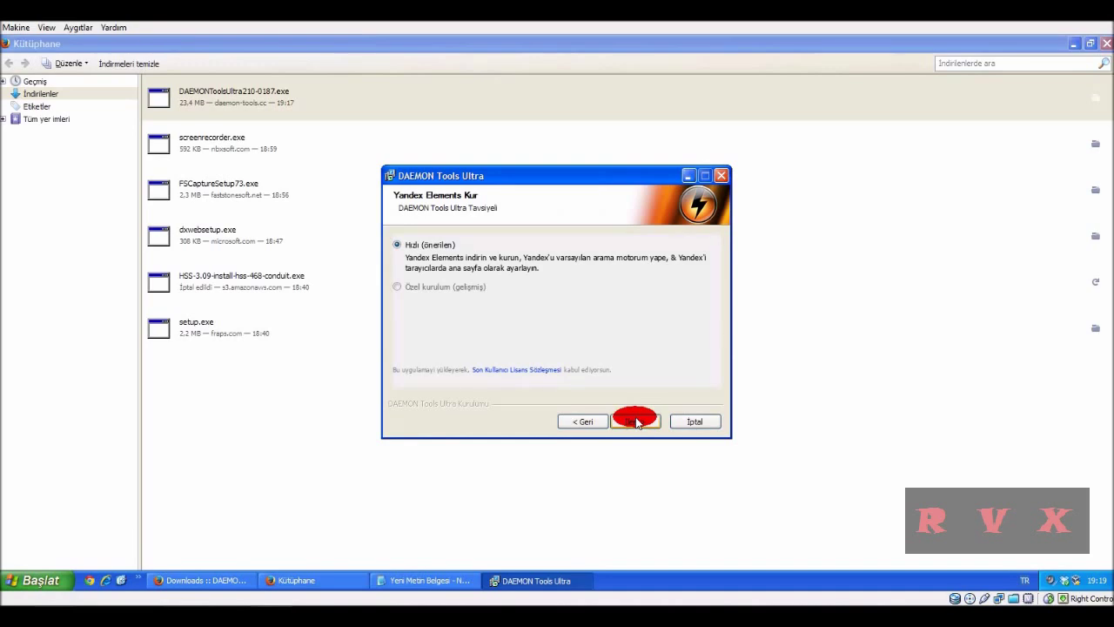
{"action": "left_click", "coordinate": [396, 287]}
{"action": "left_click", "coordinate": [411, 299]}
{"action": "left_click", "coordinate": [411, 312]}
{"action": "left_click", "coordinate": [411, 323]}
{"action": "left_click", "coordinate": [635, 421]}
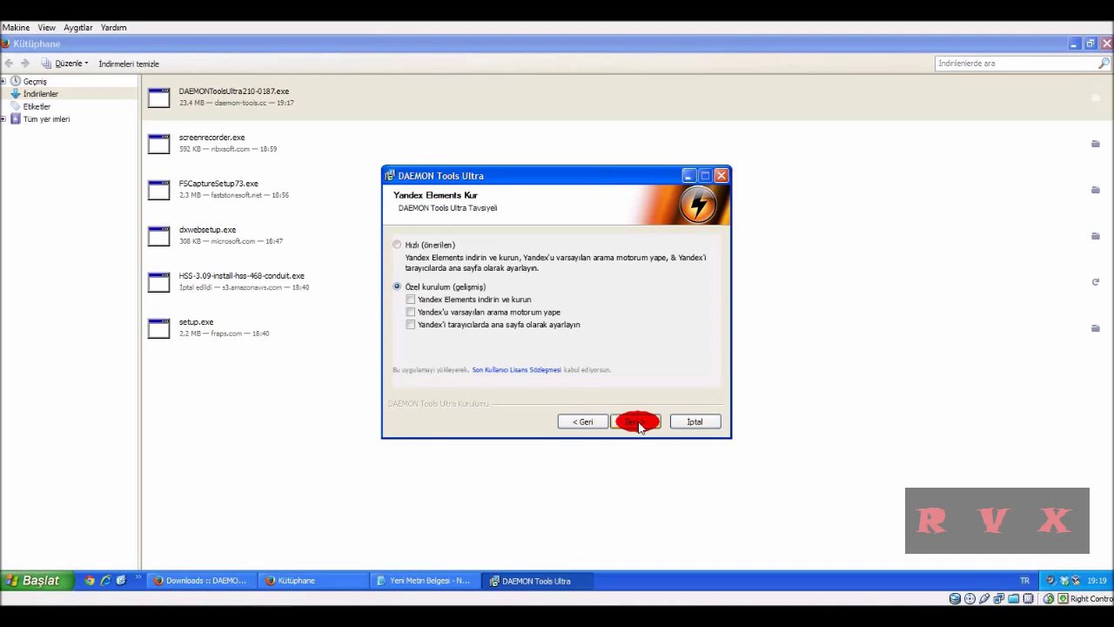
Decline PC Speed Up and start installing to the default program location.
{"action": "left_click", "coordinate": [411, 370]}
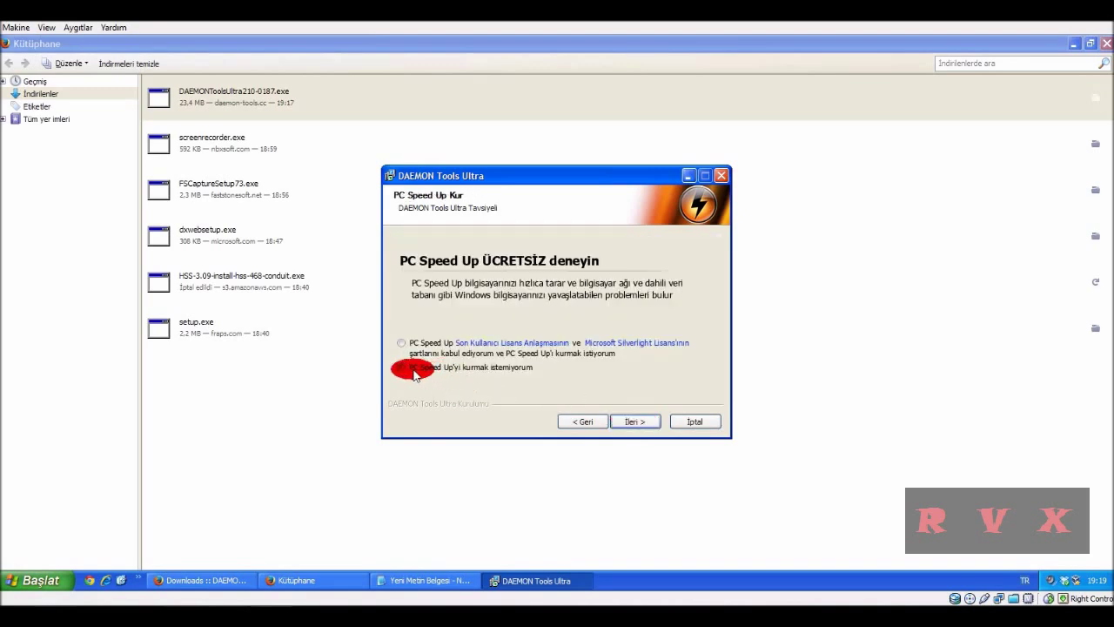
{"action": "left_click", "coordinate": [634, 421]}
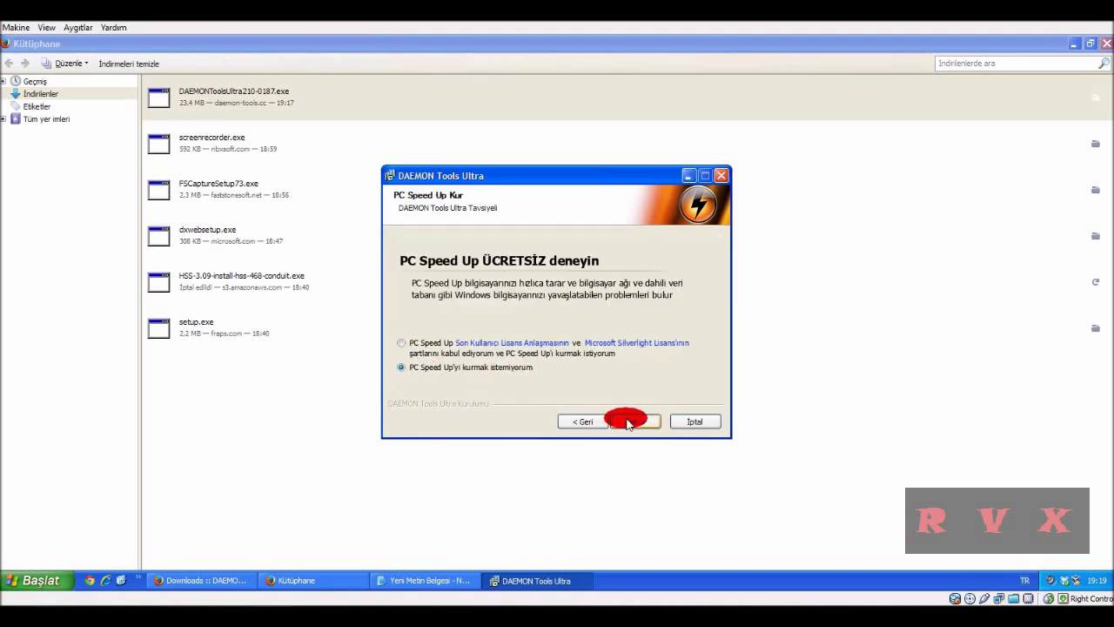
{"action": "left_click", "coordinate": [632, 422]}
{"action": "left_click", "coordinate": [636, 423]}
Close the Firefox downloads library, minimize Firefox, and complete setup with DAEMON Tools Ultra launching.
{"action": "left_click", "coordinate": [1106, 44]}
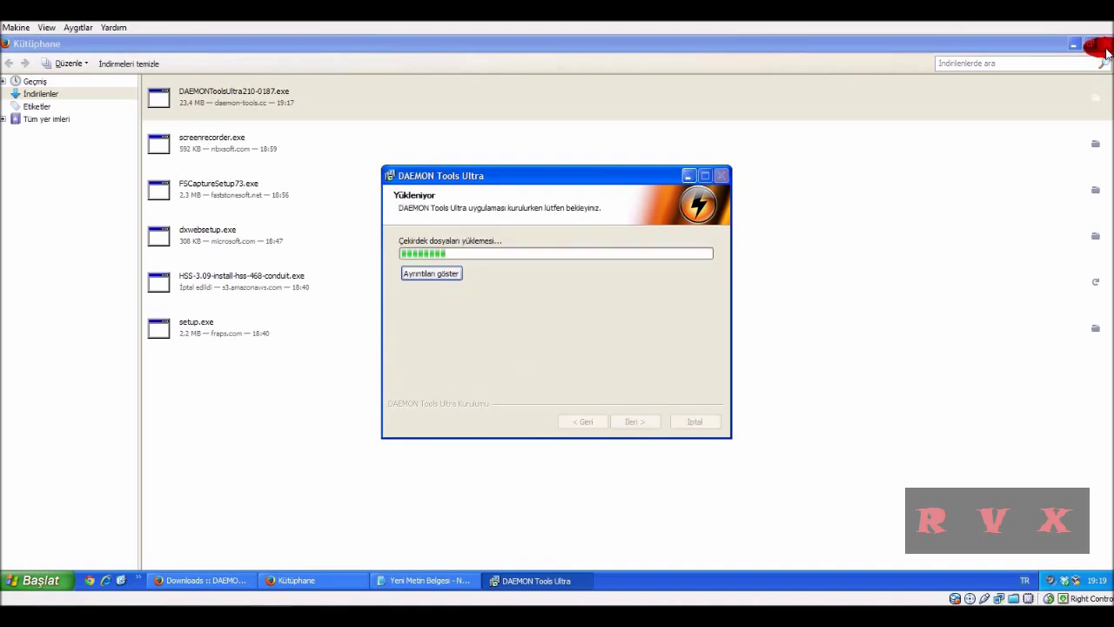
{"action": "left_click", "coordinate": [673, 98]}
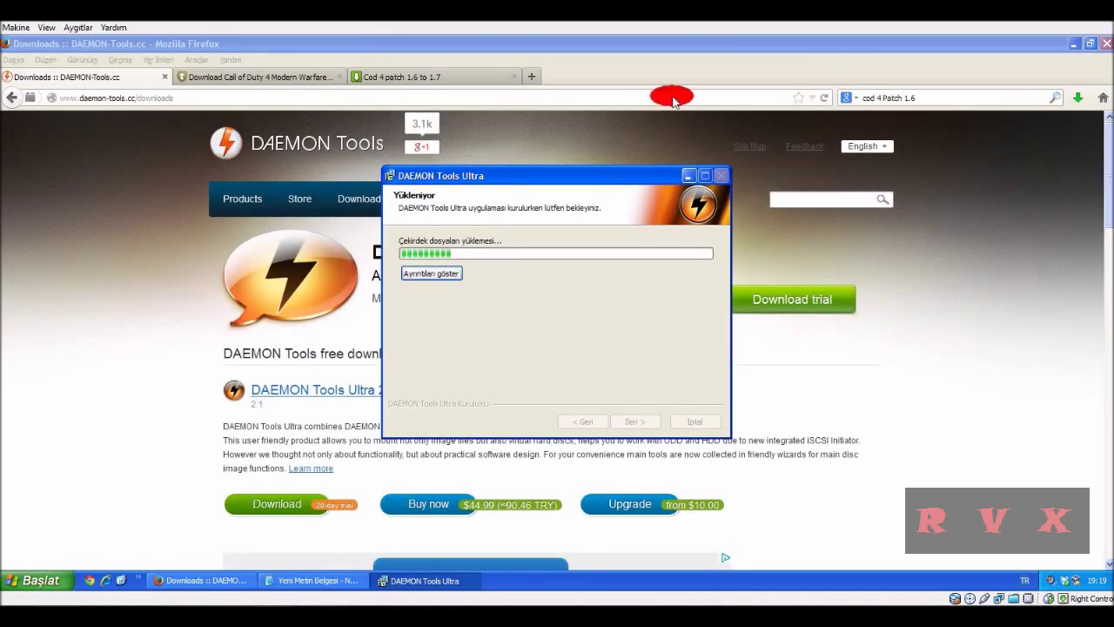
{"action": "left_click", "coordinate": [1073, 44]}
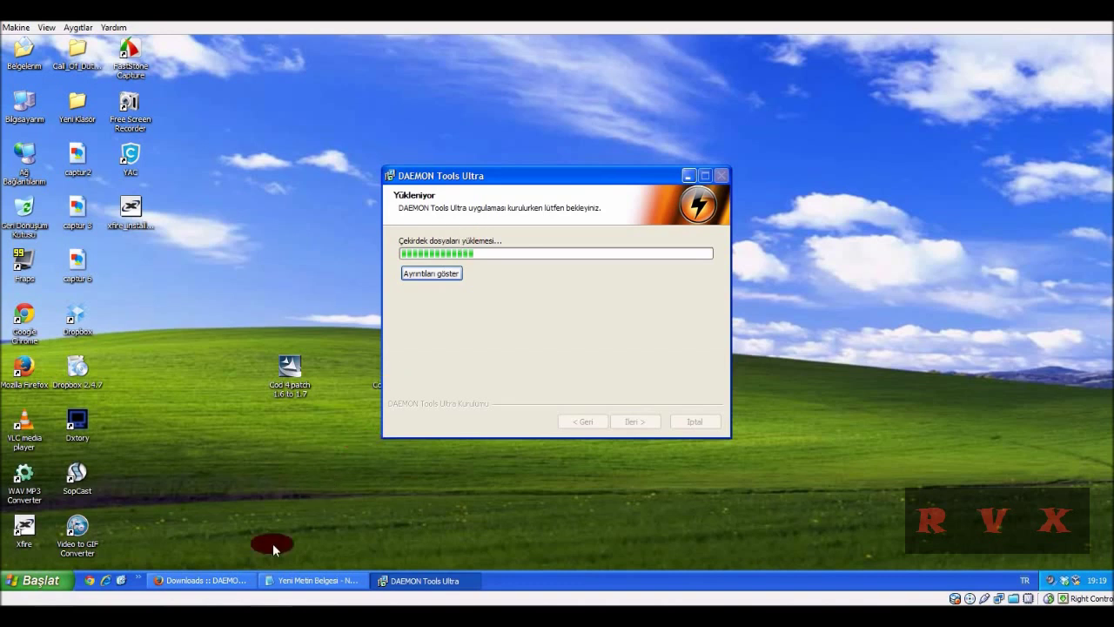
{"action": "left_click", "coordinate": [213, 574]}
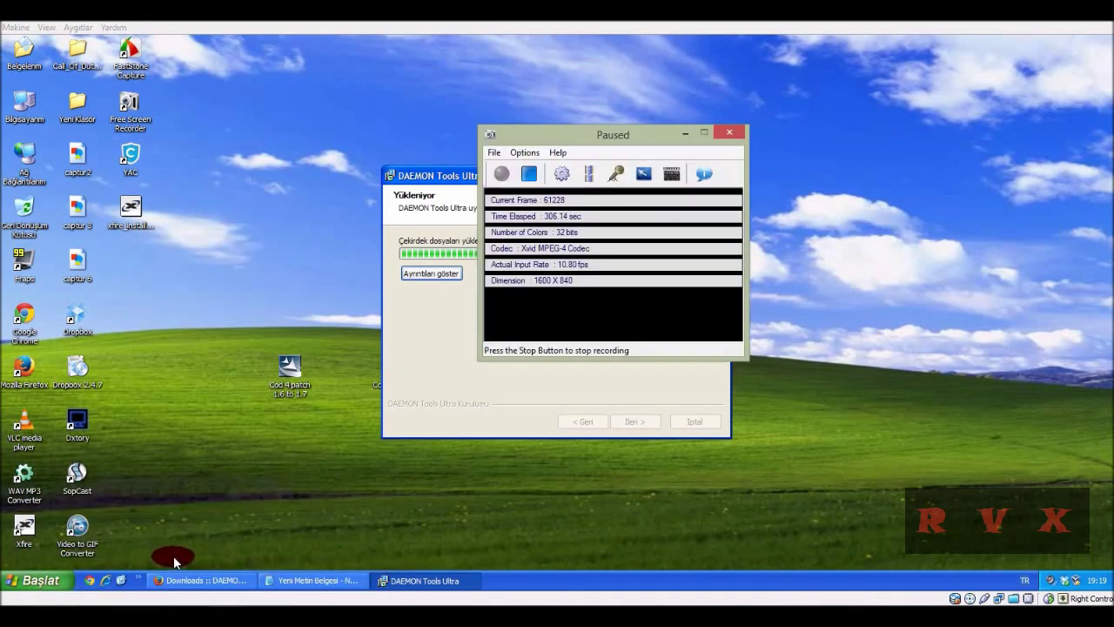
{"action": "left_click", "coordinate": [685, 135]}
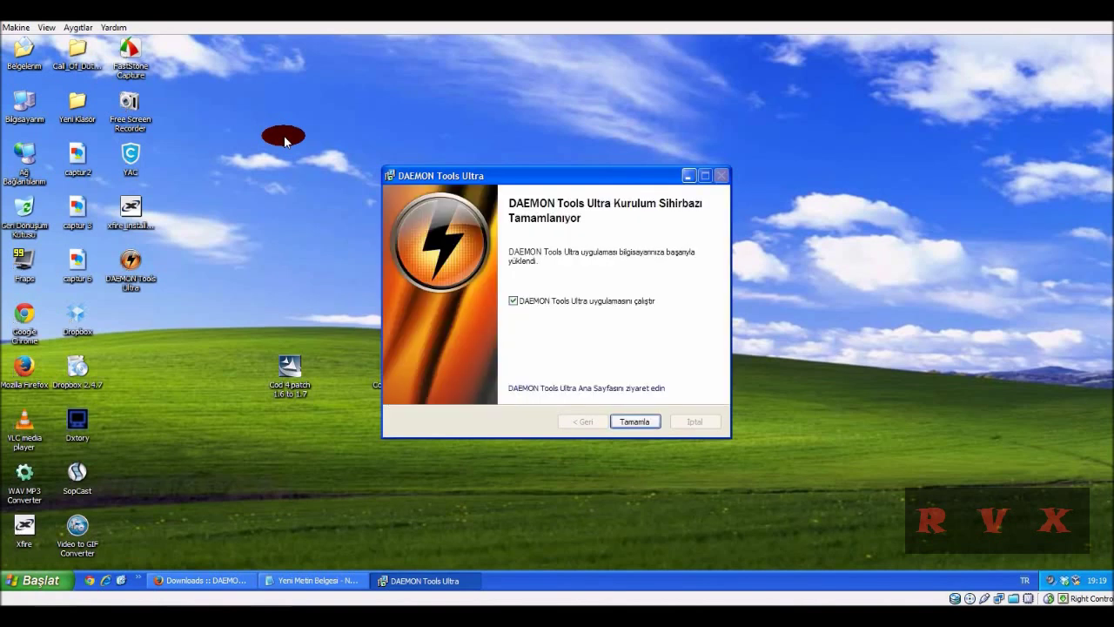
{"action": "left_click", "coordinate": [636, 421]}
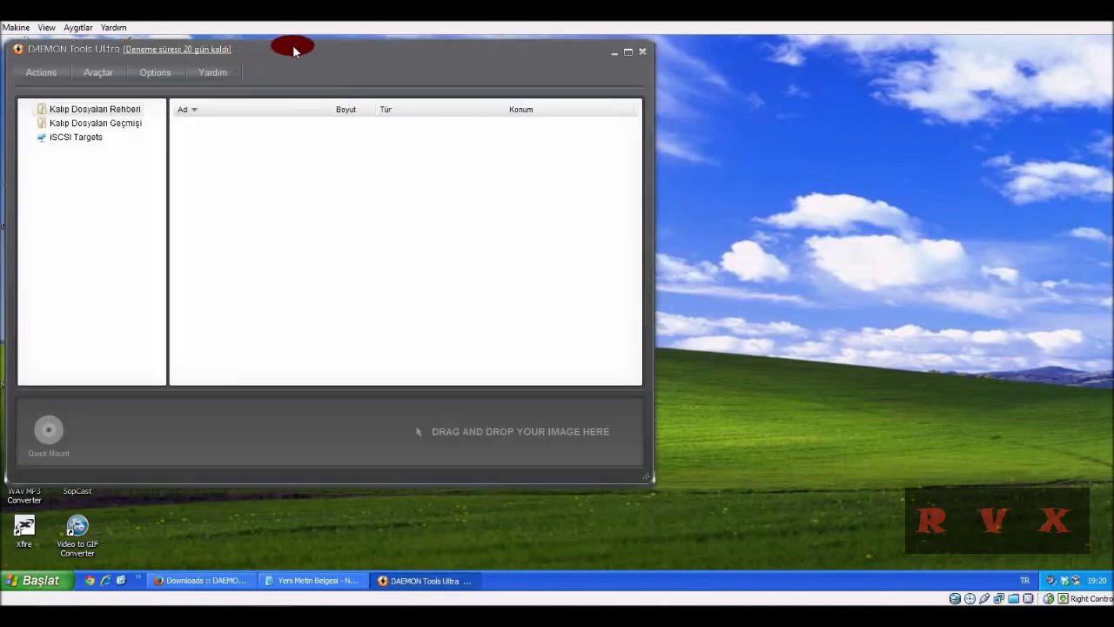
Move the DAEMON Tools window aside, close the stalled Firefox loading tab and minimize Firefox.
{"action": "left_click_drag", "start_coordinate": [387, 49], "coordinate": [498, 48]}
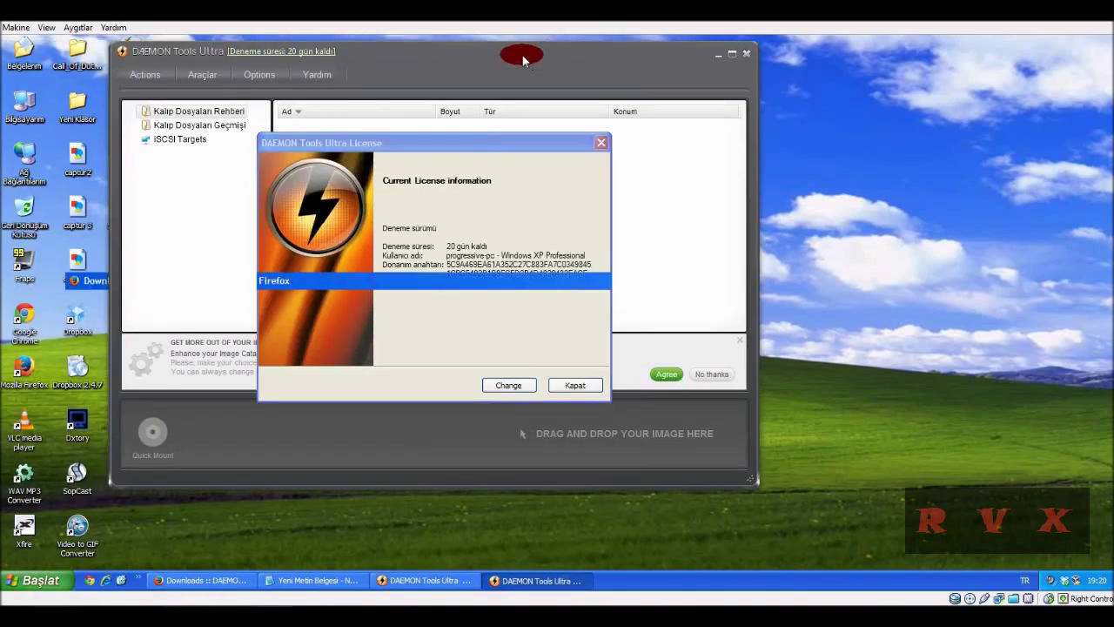
{"action": "left_click", "coordinate": [574, 385]}
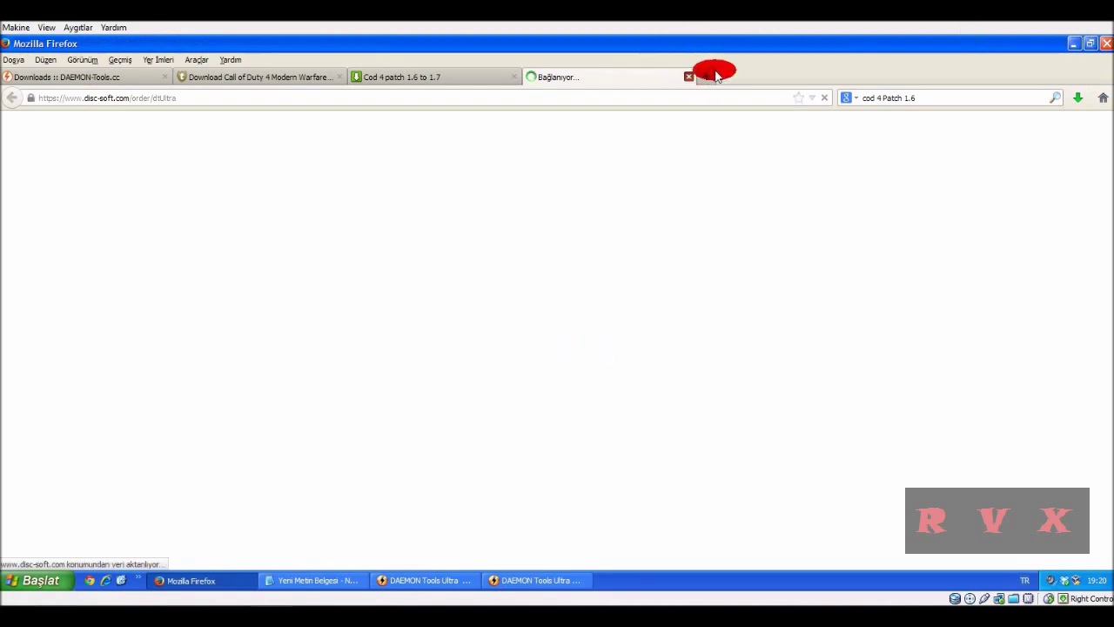
{"action": "left_click", "coordinate": [688, 77]}
{"action": "left_click", "coordinate": [1072, 44]}
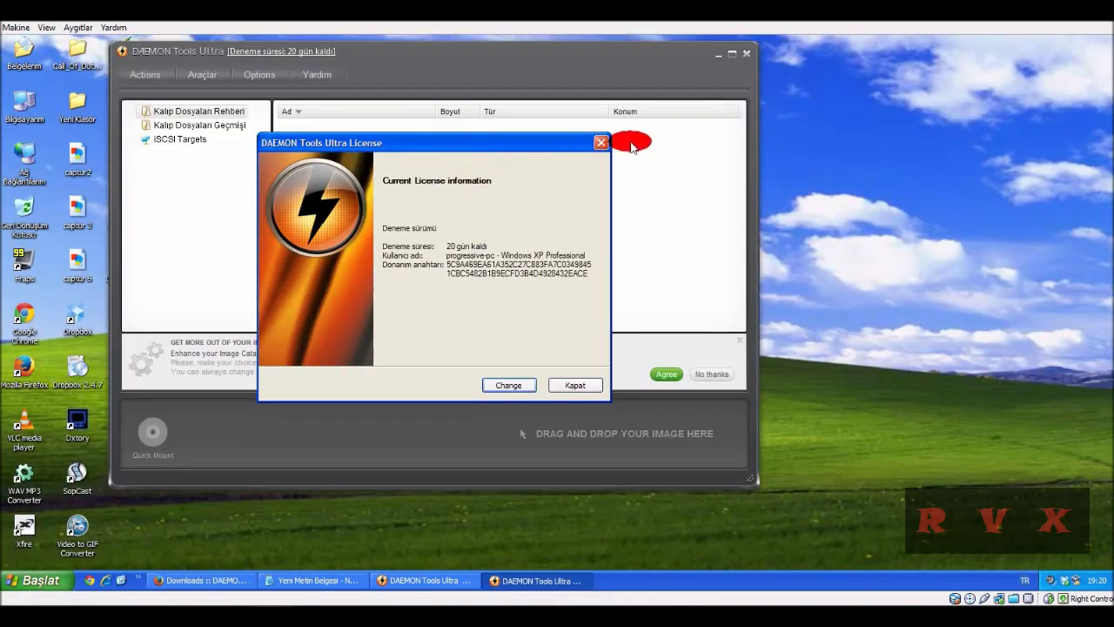
Dismiss the license information, recentre the DAEMON Tools window and show the image history.
{"action": "left_click", "coordinate": [612, 140]}
{"action": "left_click_drag", "start_coordinate": [398, 50], "coordinate": [617, 81]}
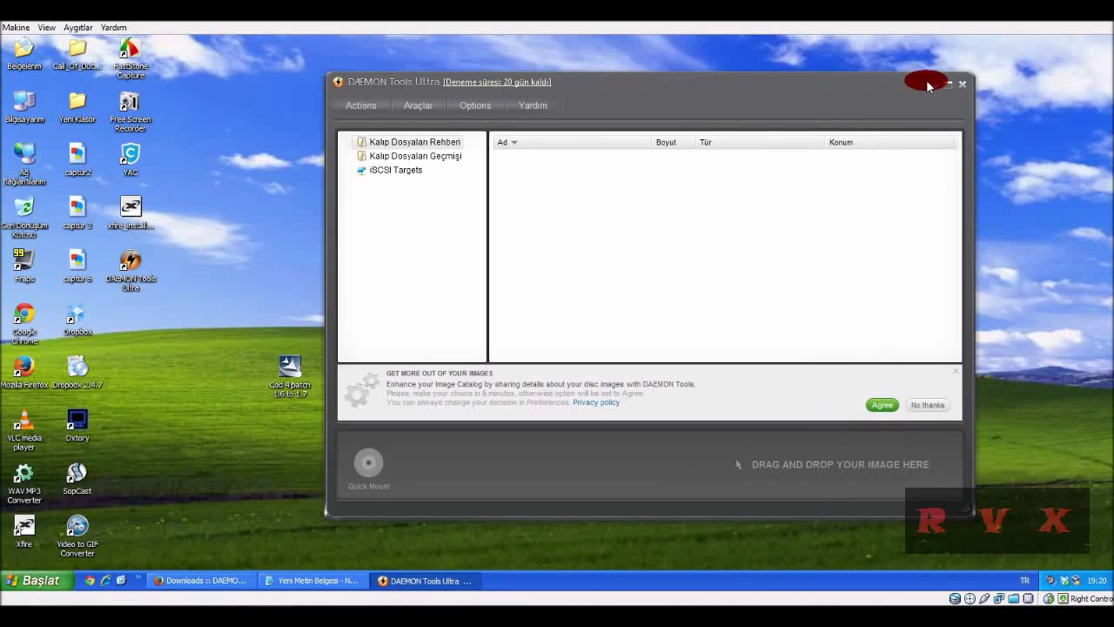
{"action": "left_click", "coordinate": [932, 87]}
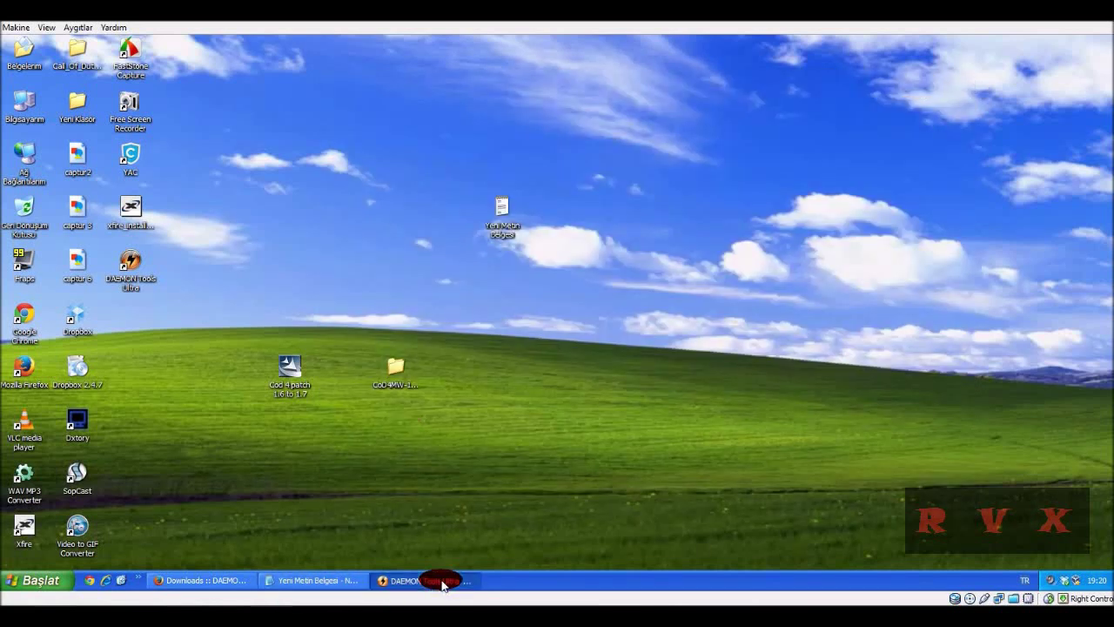
{"action": "left_click", "coordinate": [437, 580]}
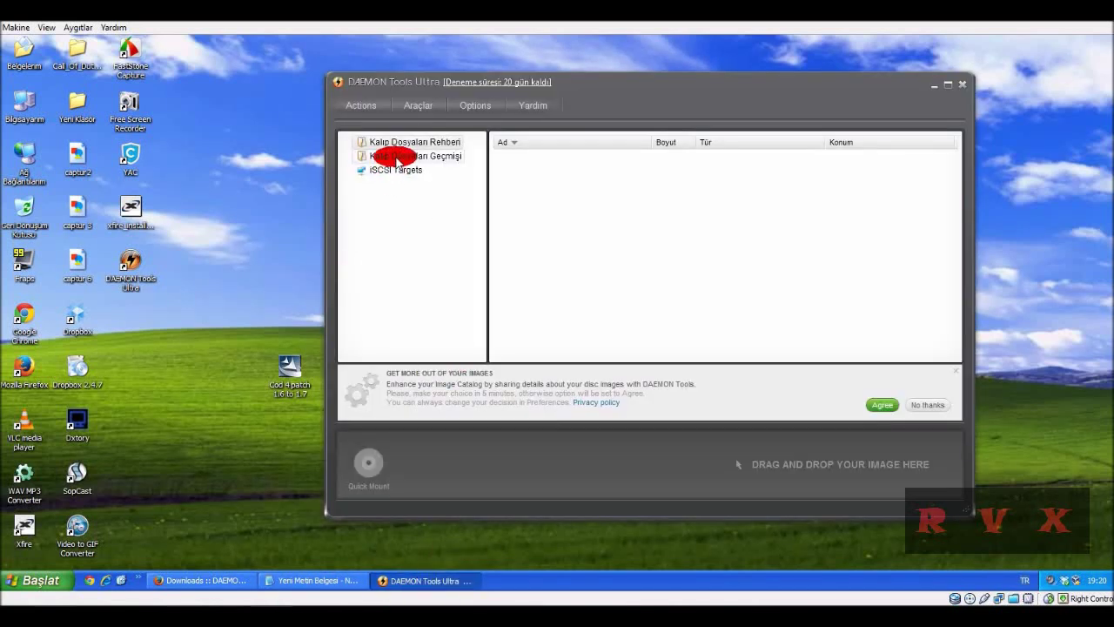
{"action": "left_click", "coordinate": [397, 157]}
{"action": "left_click", "coordinate": [361, 108]}
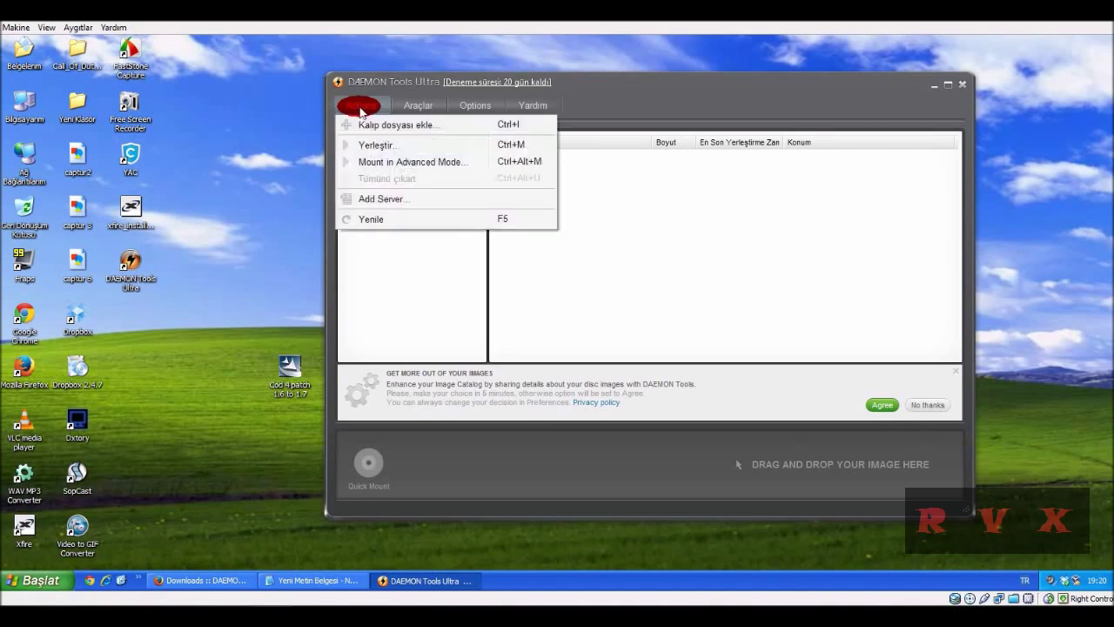
{"action": "left_click", "coordinate": [376, 133]}
{"action": "left_click", "coordinate": [398, 348]}
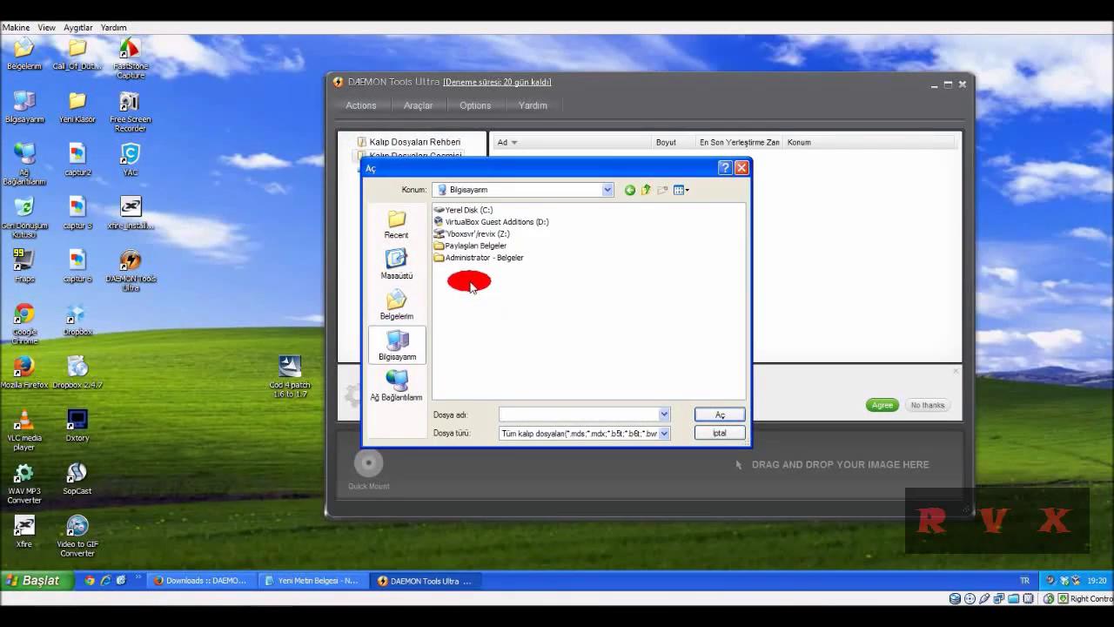
{"action": "double_click", "coordinate": [466, 234]}
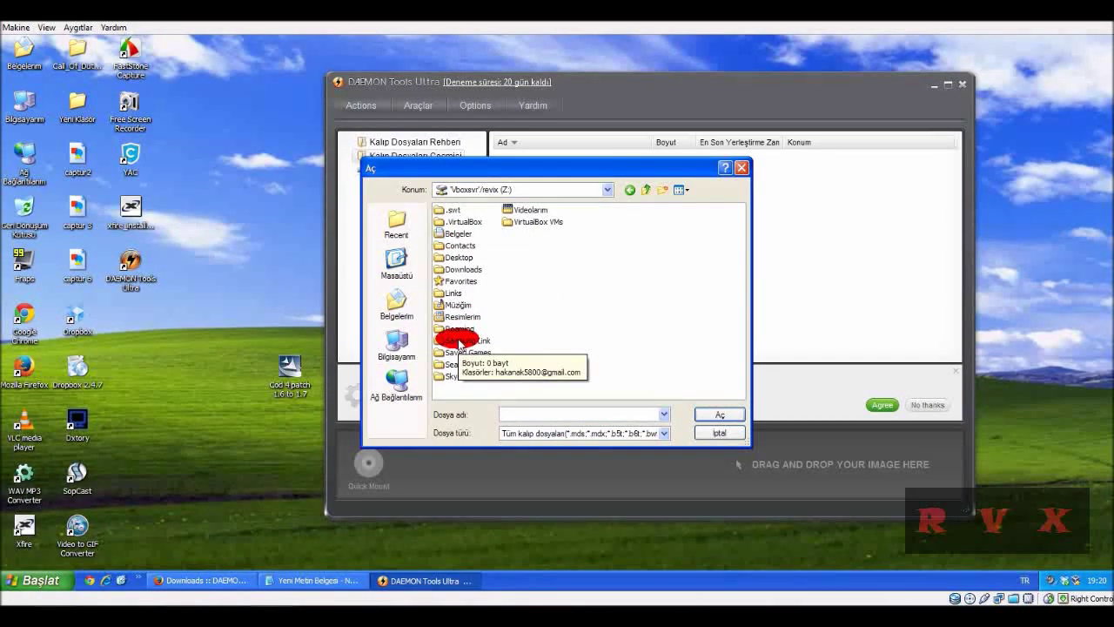
{"action": "left_click", "coordinate": [719, 432]}
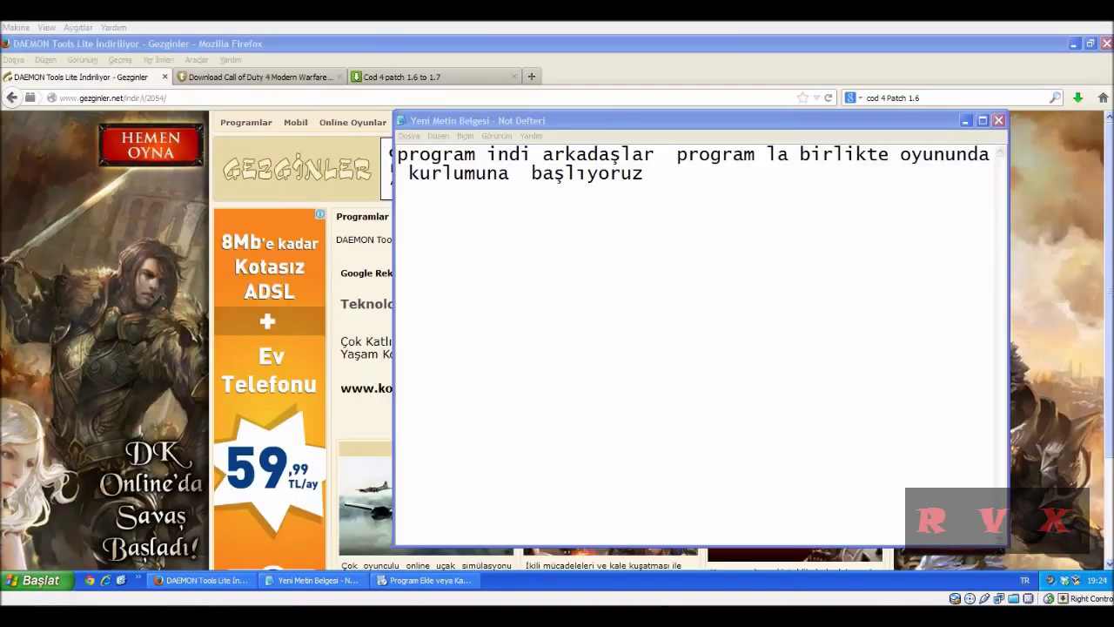
Replace the note with 'daemon tols ultra sürümü yerine lite sürümü kuralım', then clear it and minimize Notepad.
{"action": "left_click", "coordinate": [527, 314]}
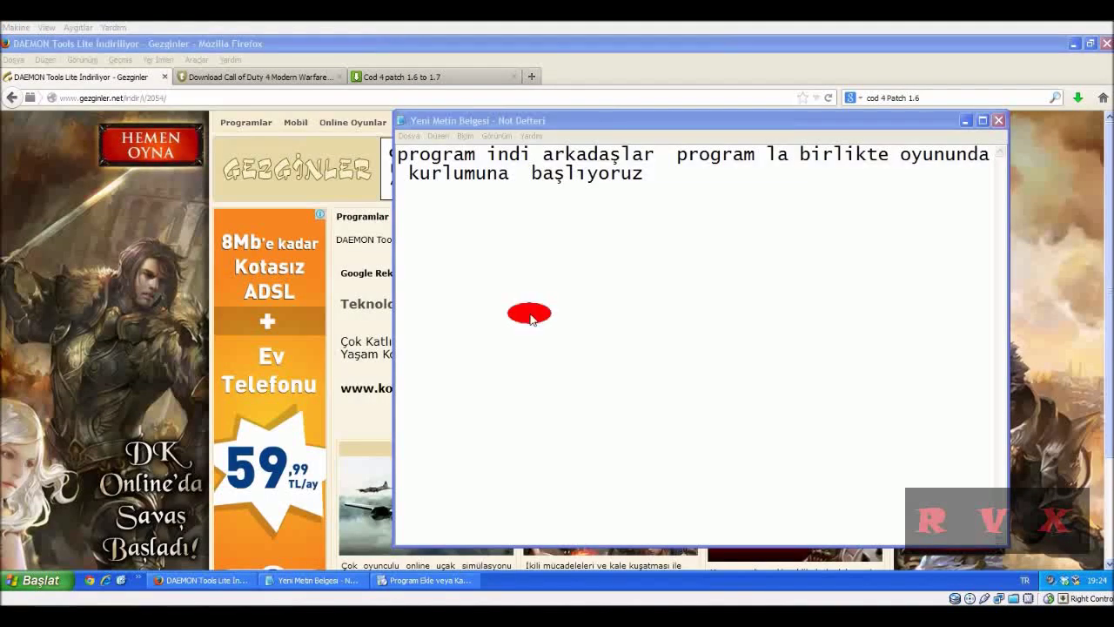
{"action": "key", "text": "ctrl+a"}
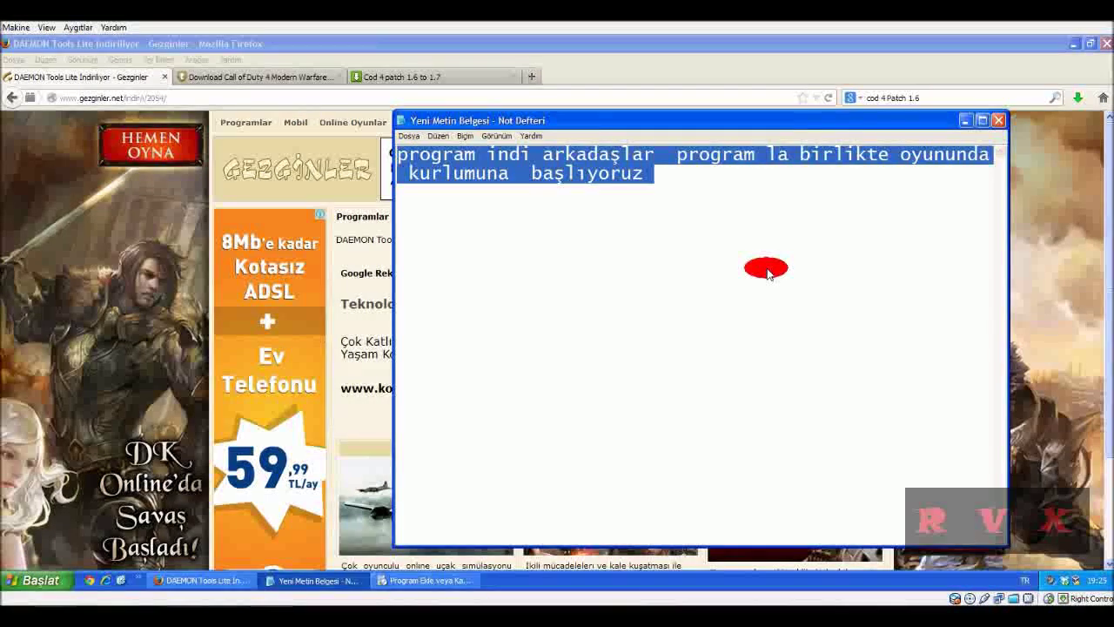
{"action": "key", "text": "BackSpace"}
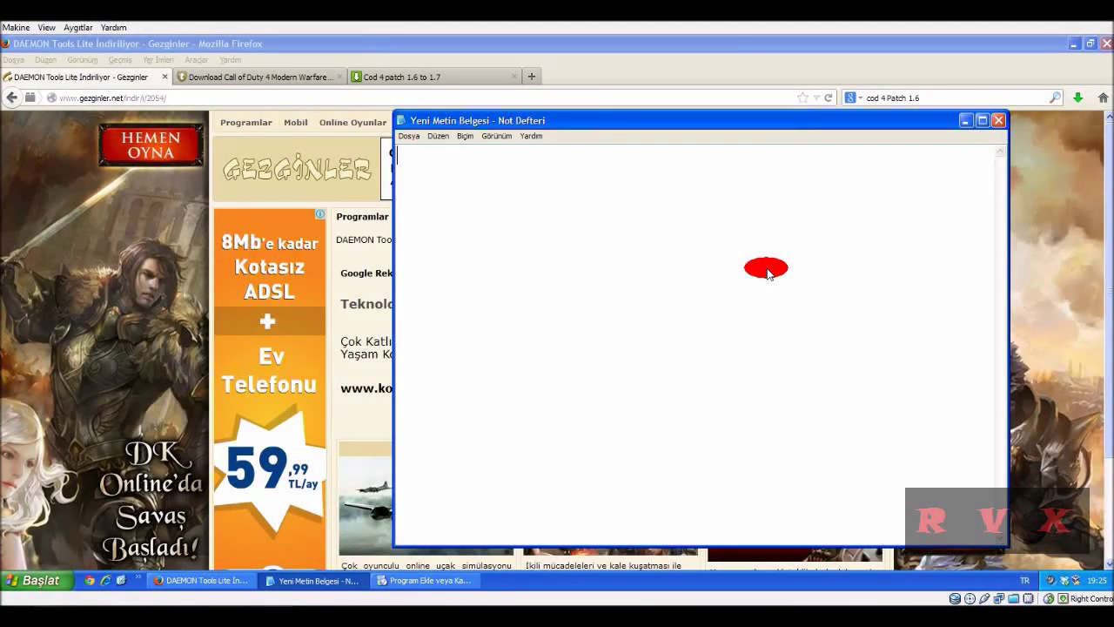
{"action": "type", "text": "daemo"}
{"action": "type", "text": "n tols  ultra "}
{"action": "type", "text": "sürümü"}
{"action": "type", "text": " yerine  l"}
{"action": "type", "text": "ite  sürümü "}
{"action": "type", "text": "kuralım :)"}
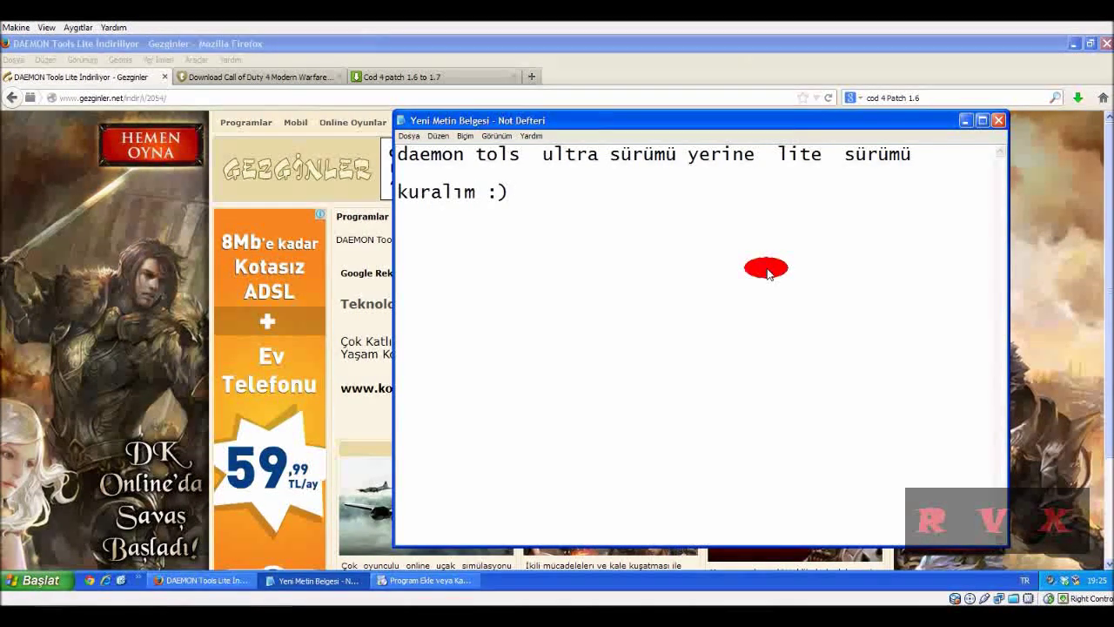
{"action": "key", "text": "ctrl+a"}
{"action": "key", "text": "Delete"}
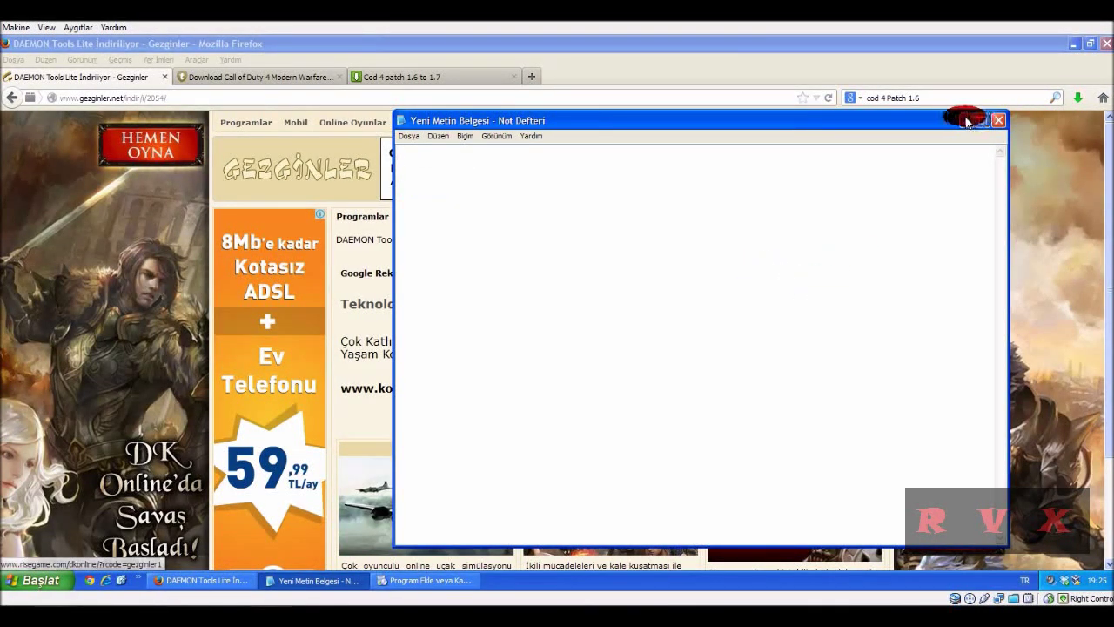
{"action": "left_click", "coordinate": [968, 121]}
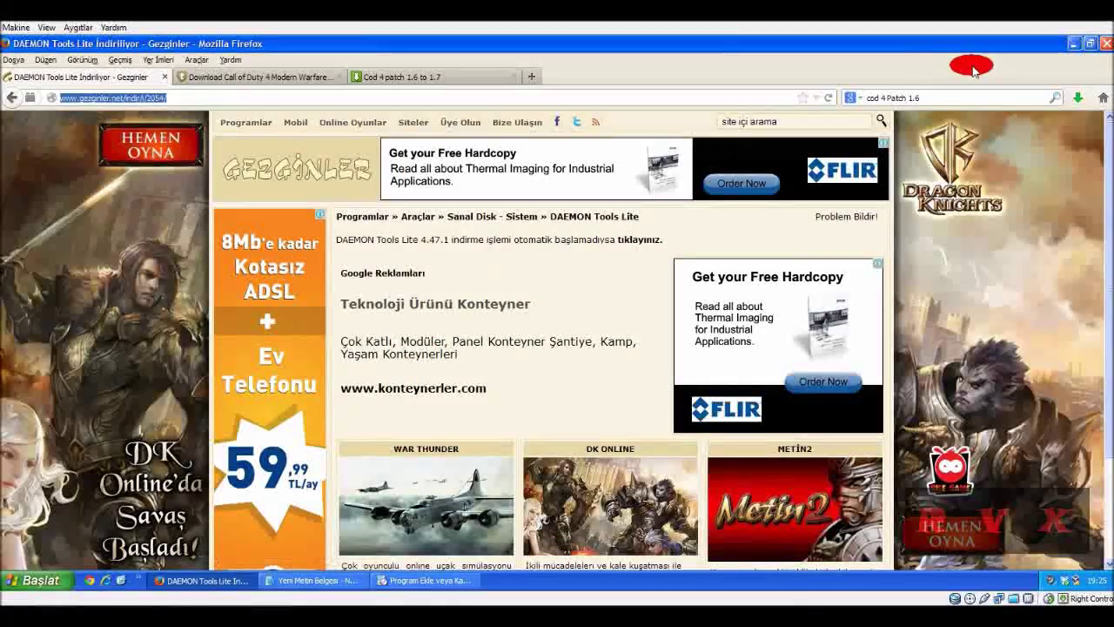
Run the downloaded 2054-DTLite4471-0333.exe installer past the security warnings, then close Add or Remove Programs.
{"action": "left_click", "coordinate": [1077, 98]}
{"action": "left_click", "coordinate": [881, 145]}
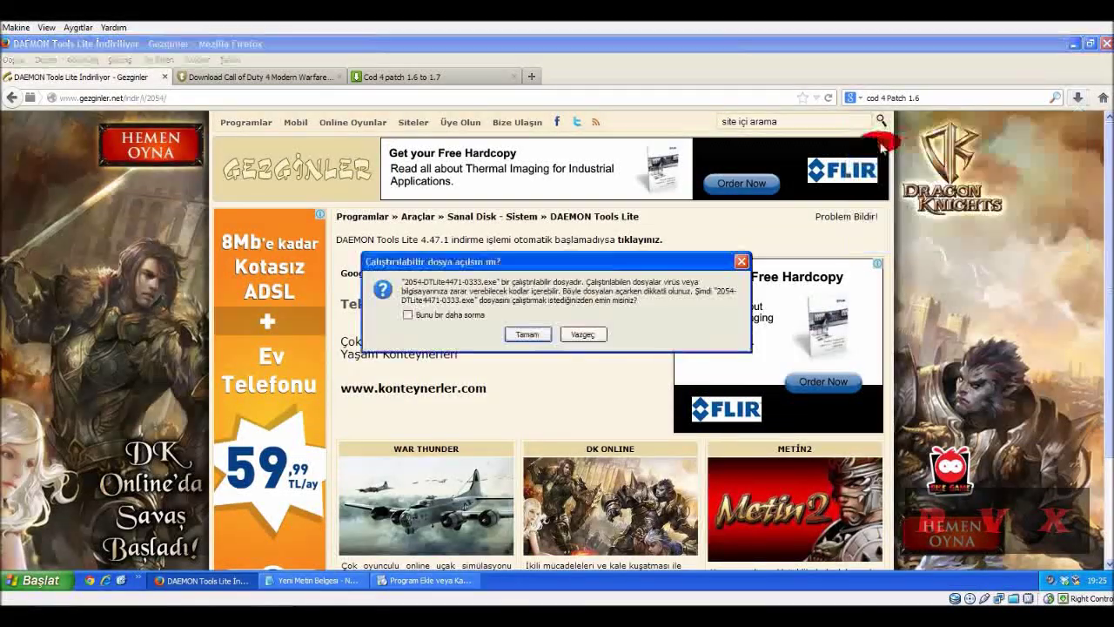
{"action": "left_click", "coordinate": [531, 334]}
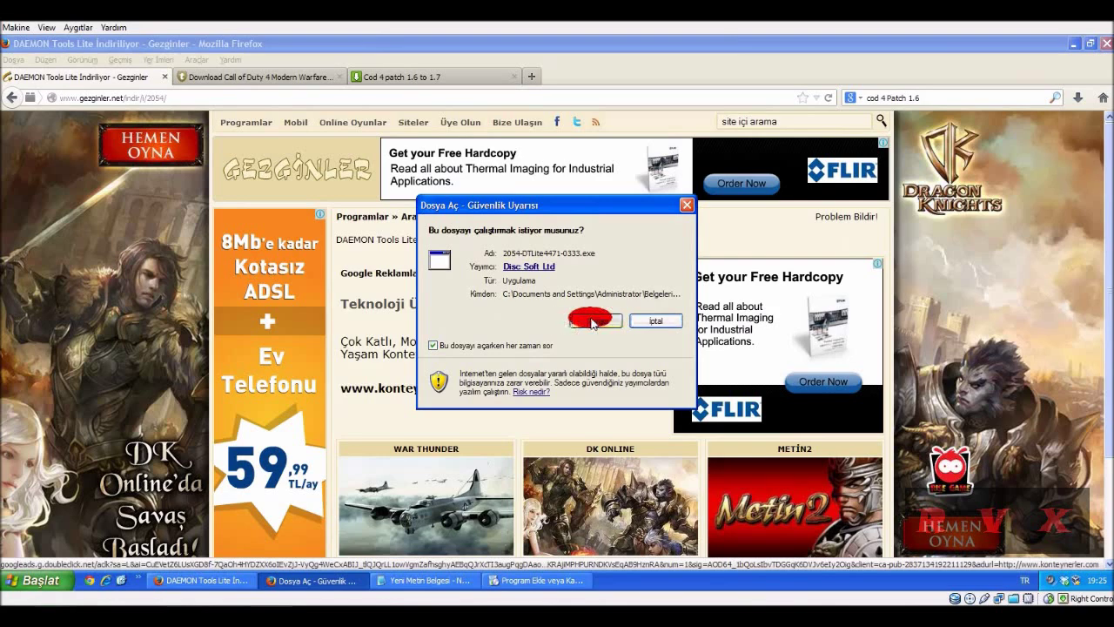
{"action": "left_click", "coordinate": [592, 321]}
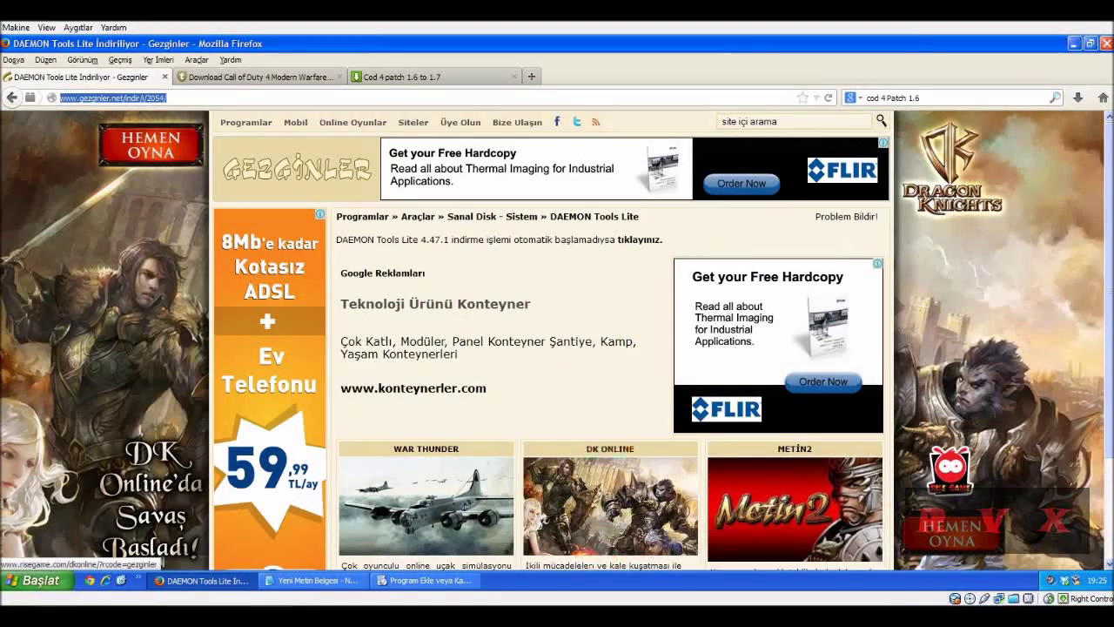
{"action": "left_click", "coordinate": [1072, 48]}
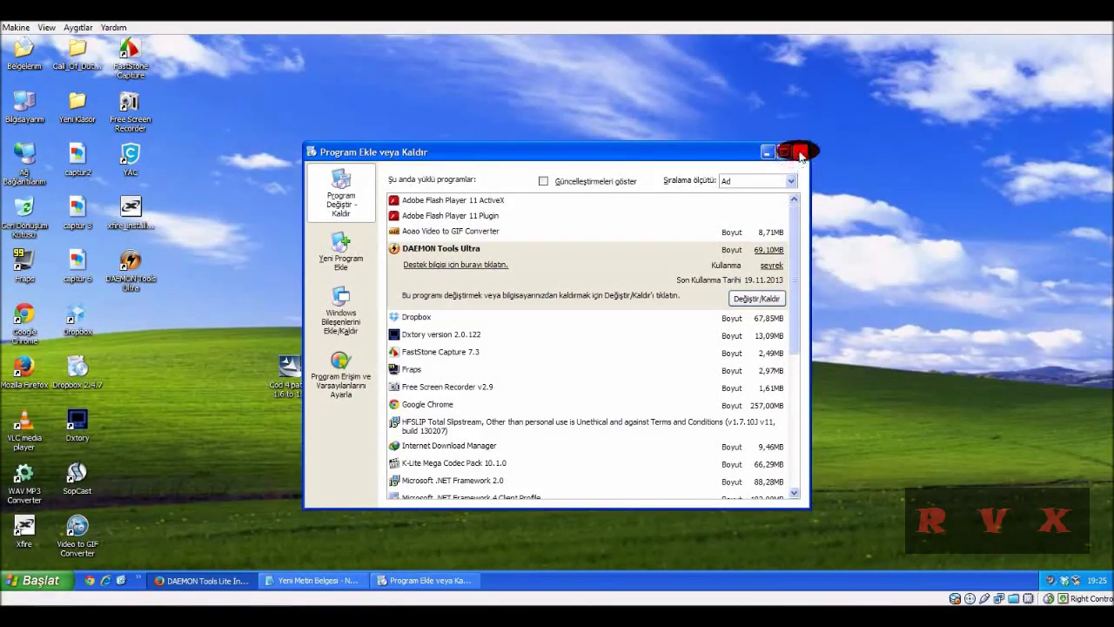
{"action": "left_click", "coordinate": [808, 139]}
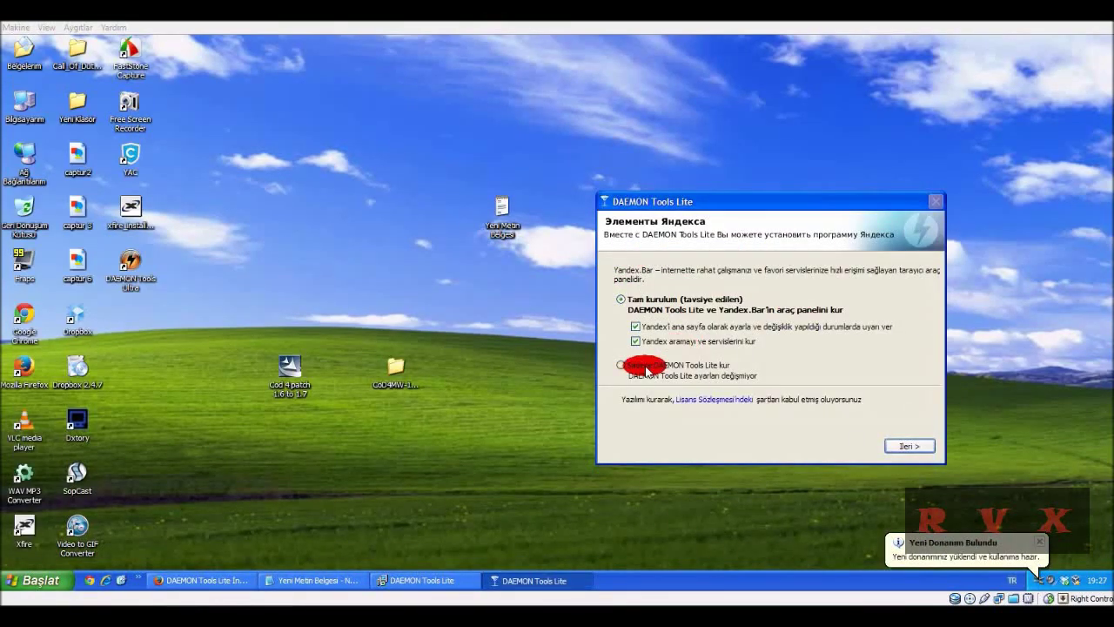
Install only DAEMON Tools Lite, unticking the Yandex browser, elements, home page and quick-access options.
{"action": "left_click", "coordinate": [621, 364]}
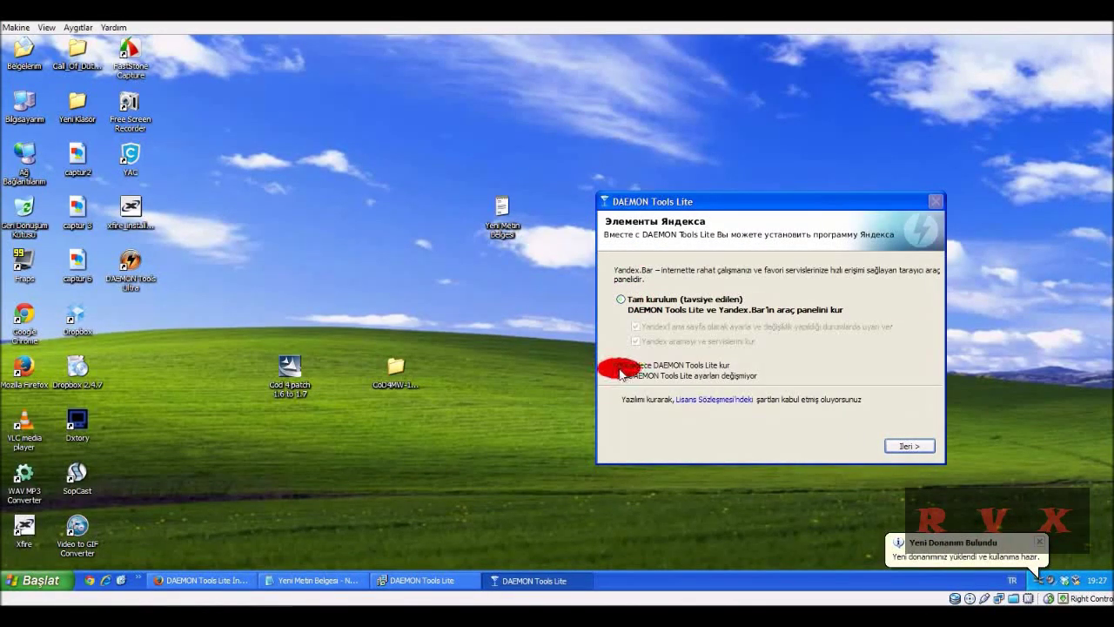
{"action": "left_click", "coordinate": [905, 445]}
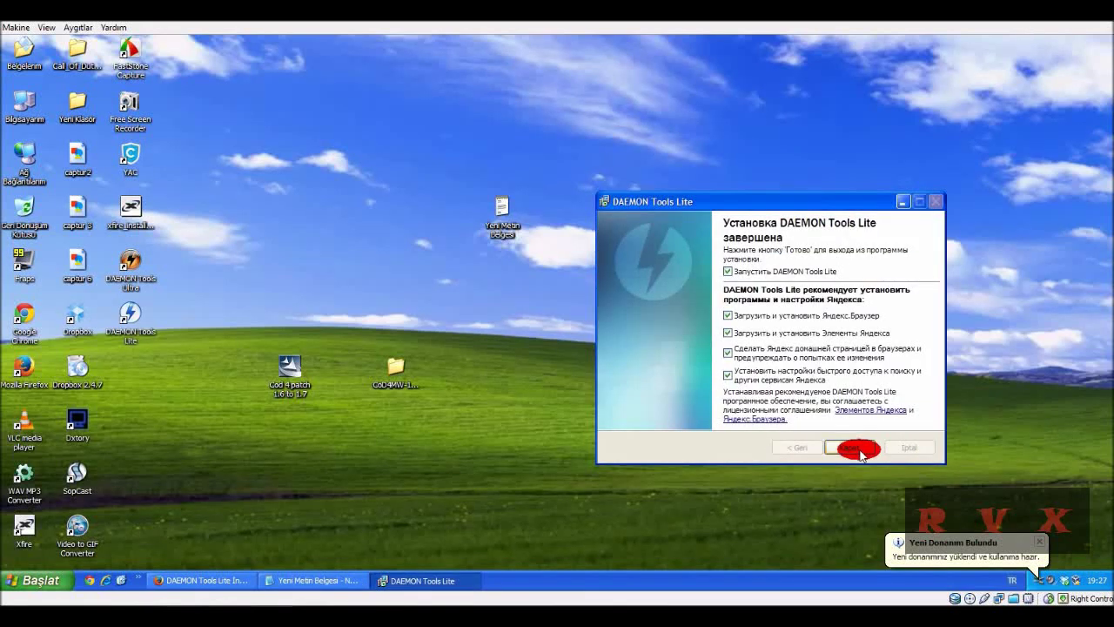
{"action": "left_click", "coordinate": [728, 315]}
{"action": "left_click", "coordinate": [728, 333]}
{"action": "left_click", "coordinate": [728, 352]}
{"action": "left_click", "coordinate": [728, 374]}
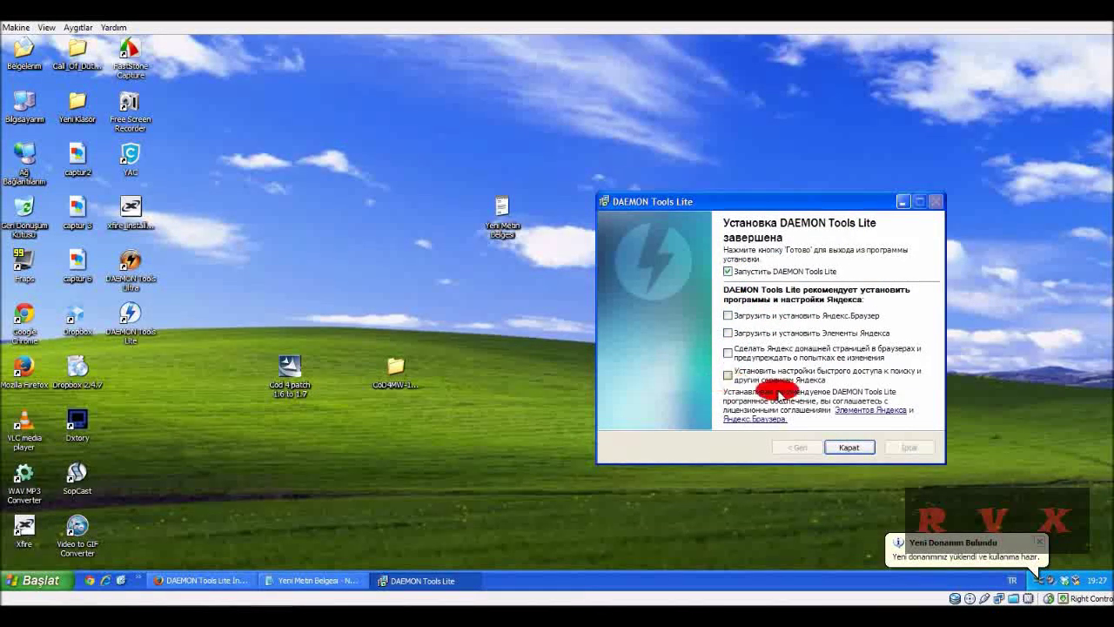
{"action": "left_click", "coordinate": [849, 449]}
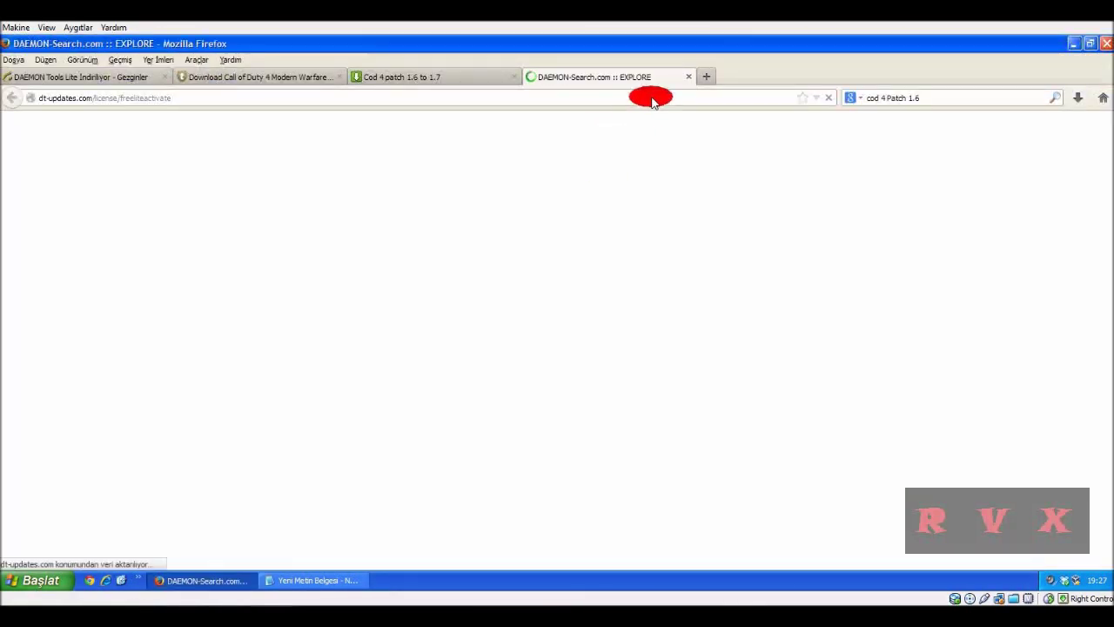
{"action": "left_click", "coordinate": [689, 76]}
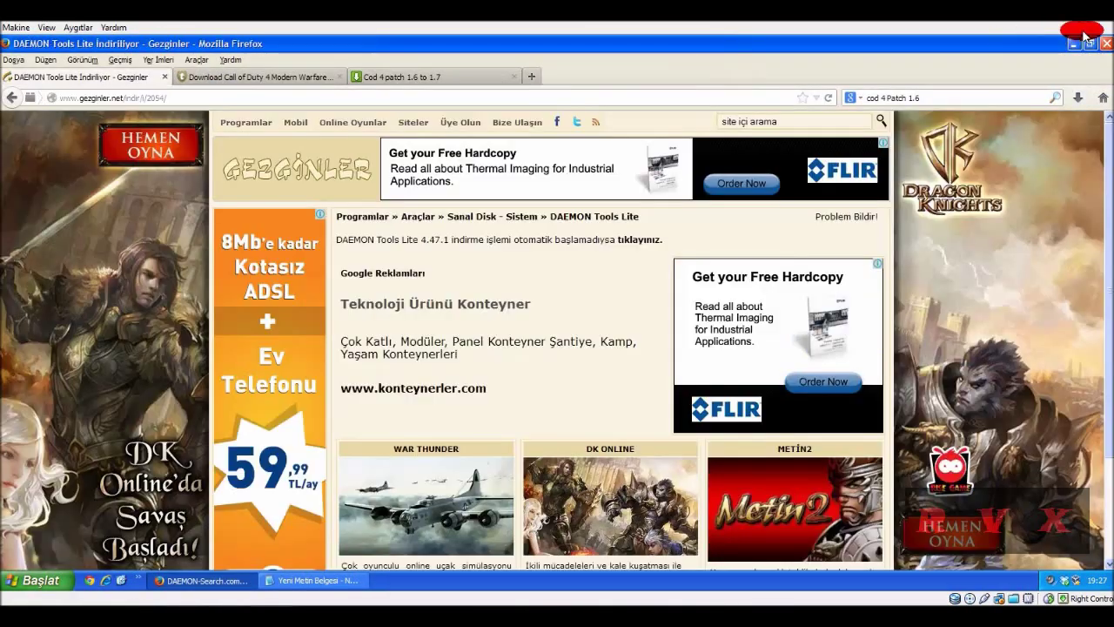
{"action": "left_click", "coordinate": [1073, 42]}
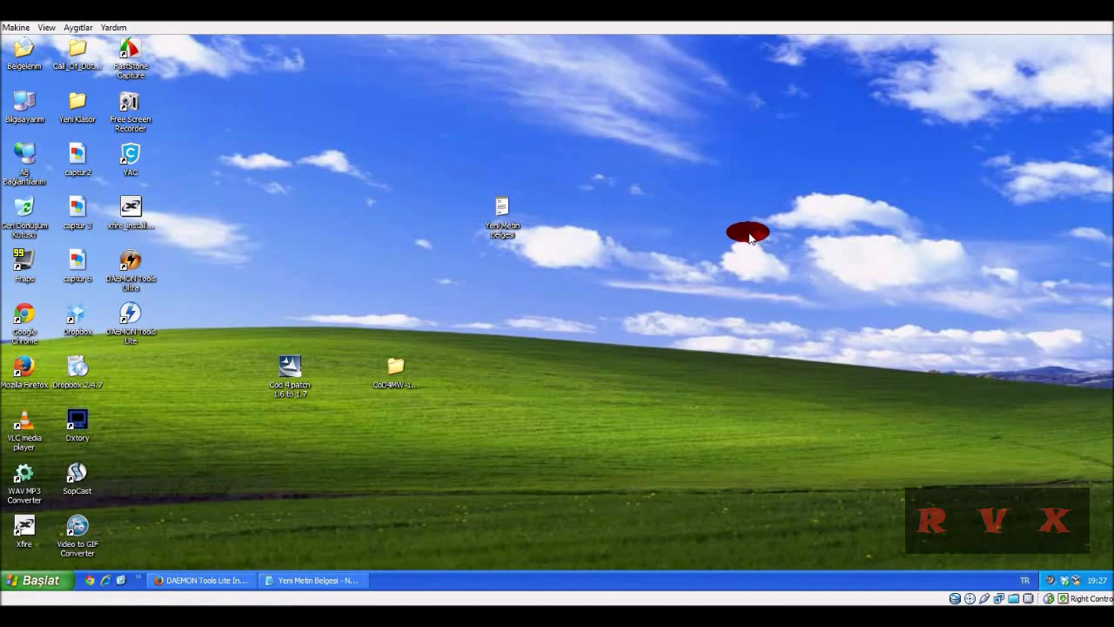
Launch DAEMON Tools Lite, decline the 4.48.1 update, and browse for a disc image via Add Image.
{"action": "left_click", "coordinate": [130, 315]}
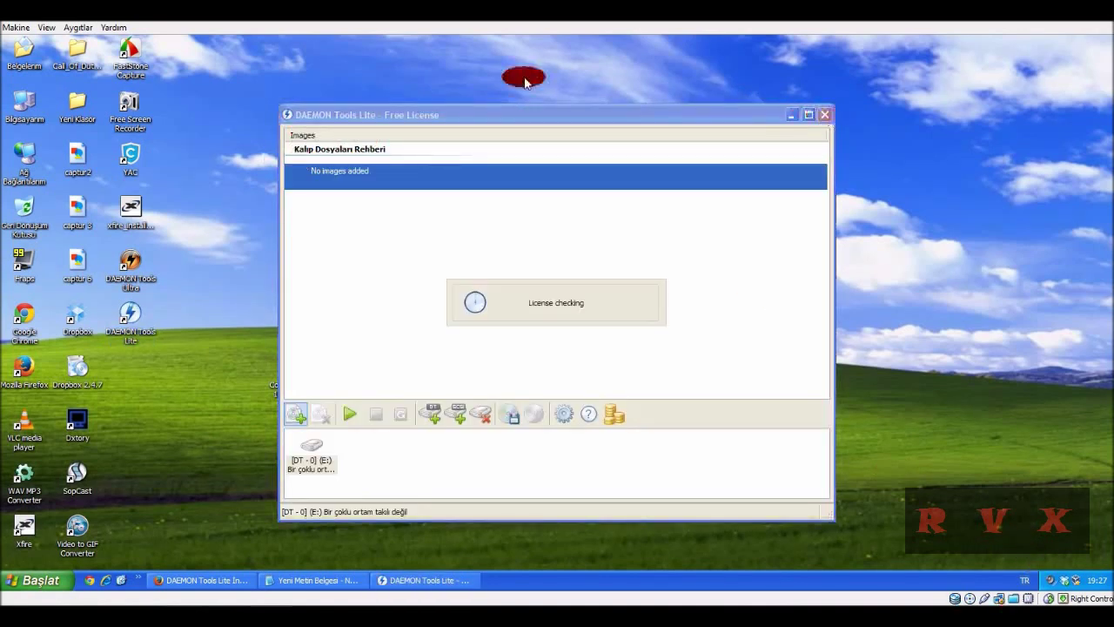
{"action": "double_click", "coordinate": [26, 106]}
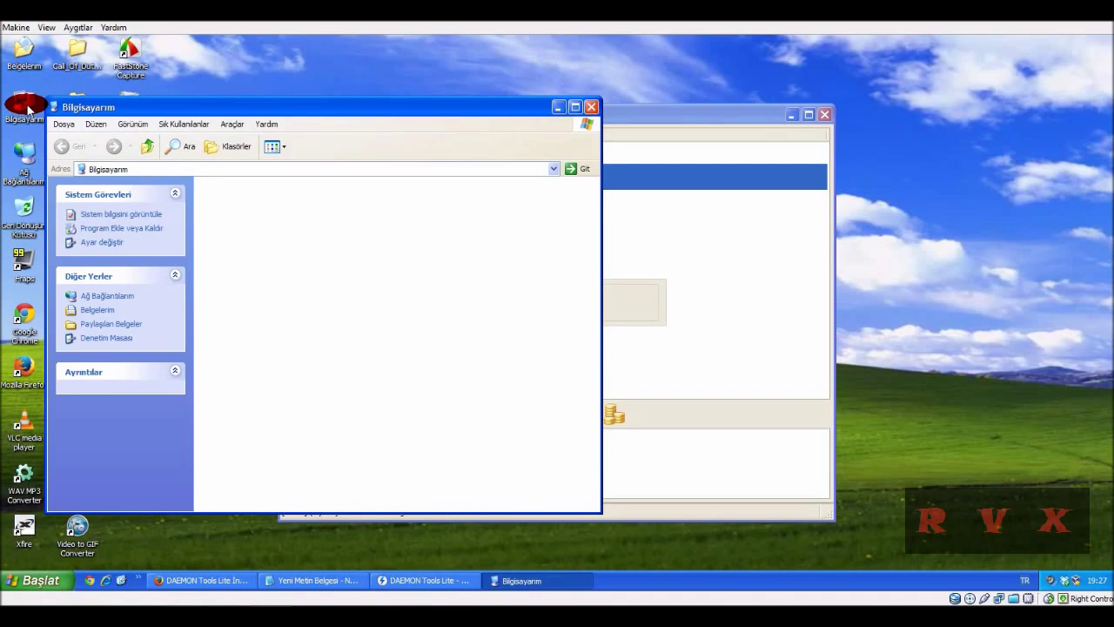
{"action": "left_click", "coordinate": [592, 107]}
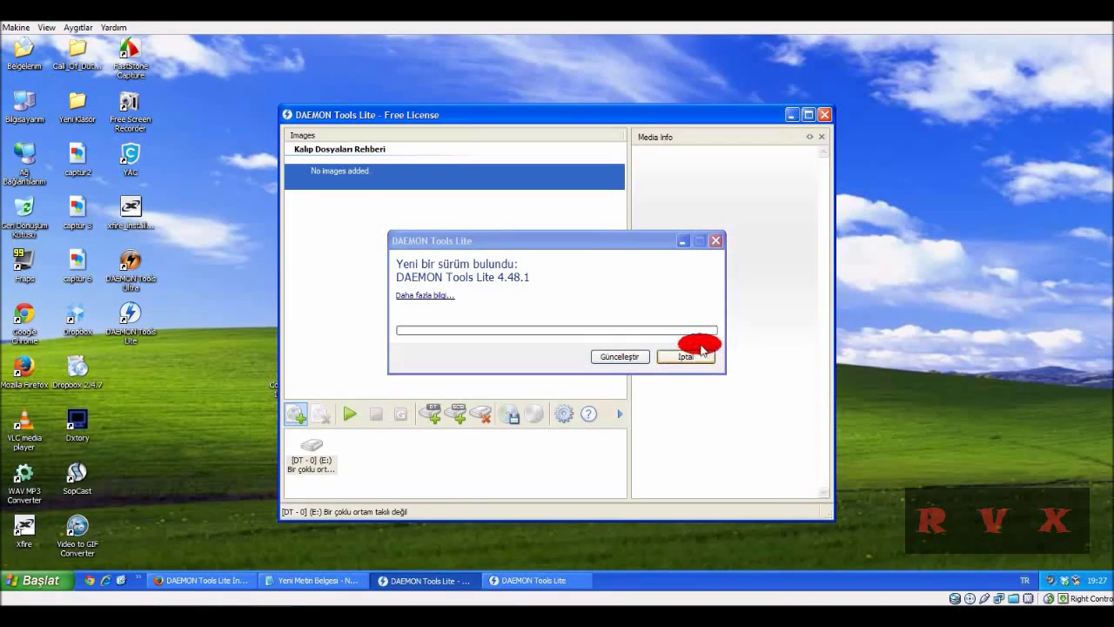
{"action": "left_click", "coordinate": [697, 356]}
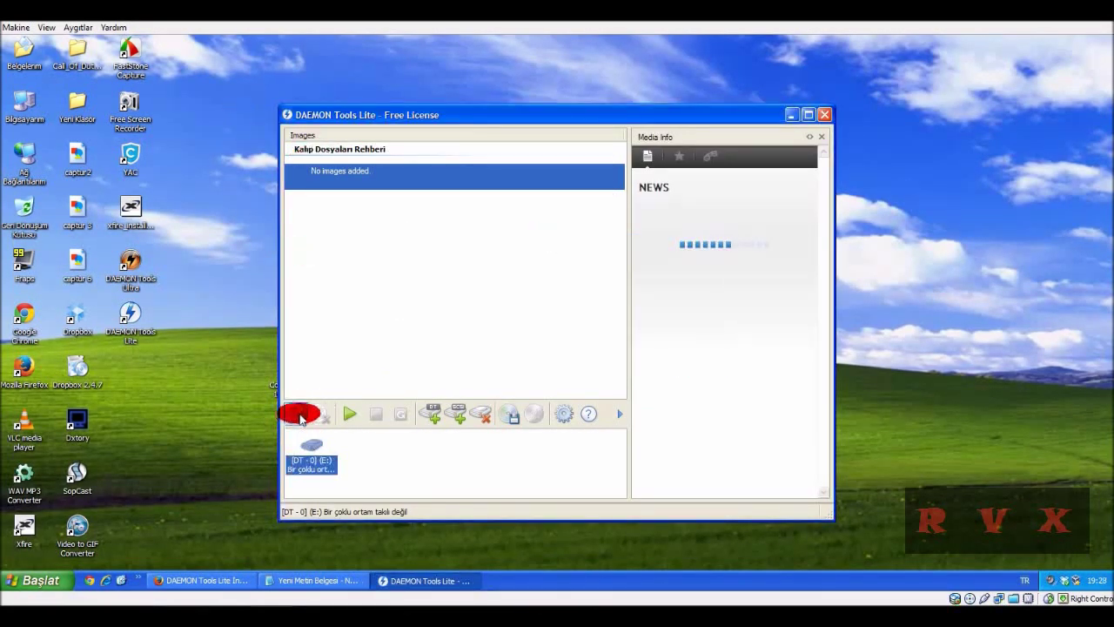
{"action": "left_click", "coordinate": [300, 419]}
{"action": "left_click", "coordinate": [401, 355]}
Browse to Z:\COD 4\rzr-cod4 and add rzr-cod4.iso to the images list.
{"action": "double_click", "coordinate": [455, 259]}
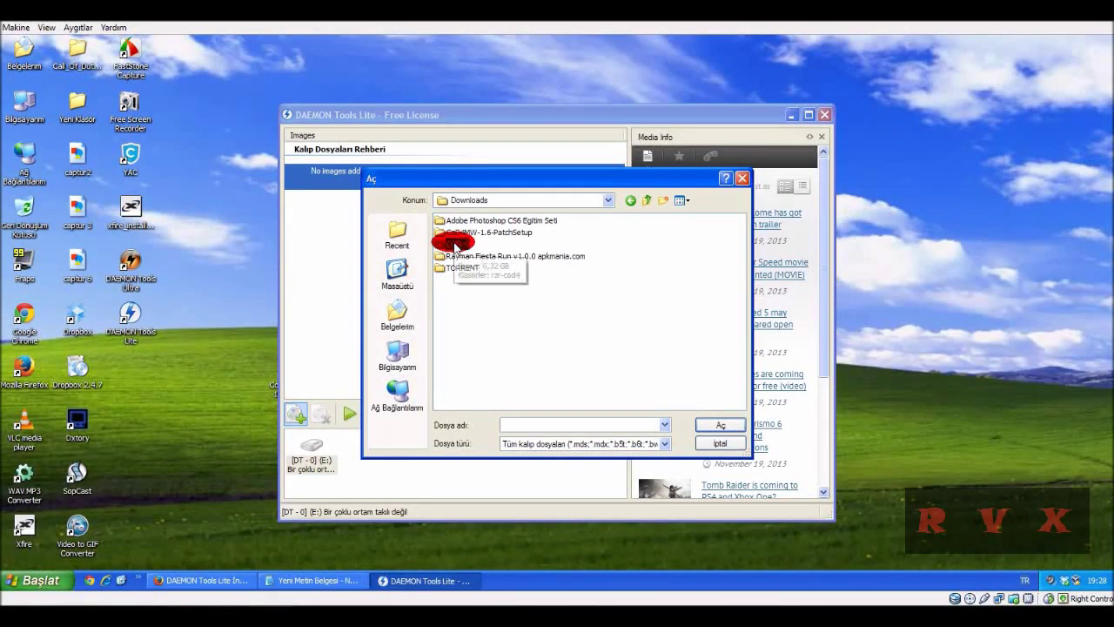
{"action": "double_click", "coordinate": [455, 241]}
{"action": "double_click", "coordinate": [455, 219]}
{"action": "double_click", "coordinate": [457, 224]}
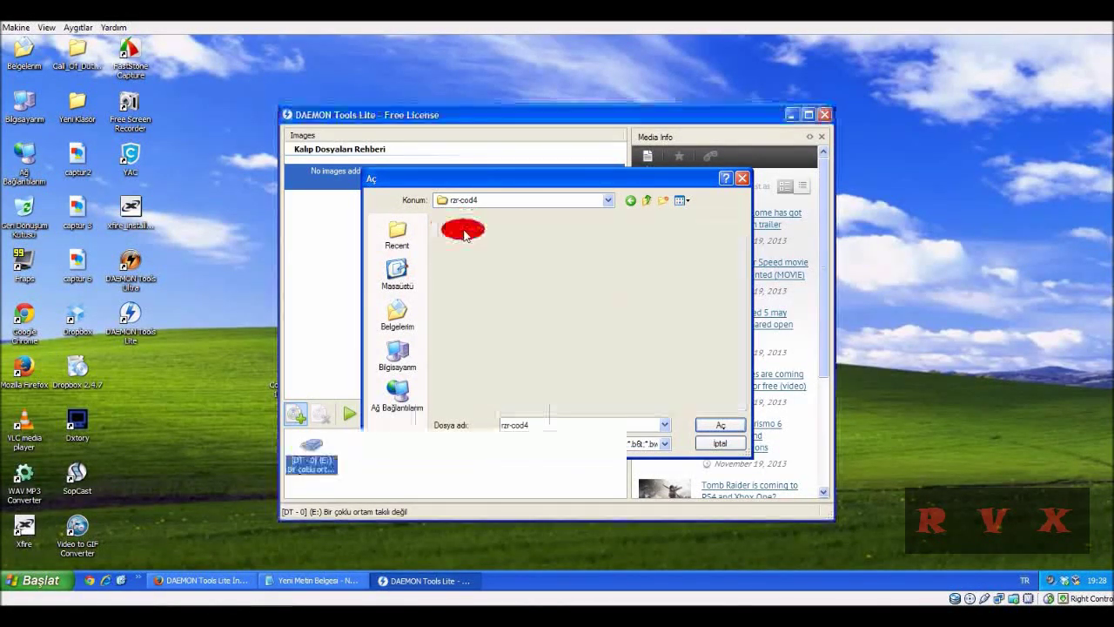
Mount rzr-cod4.iso on the virtual drive and select it in the image history.
{"action": "left_click", "coordinate": [329, 183]}
{"action": "right_click", "coordinate": [329, 183]}
{"action": "left_click", "coordinate": [388, 186]}
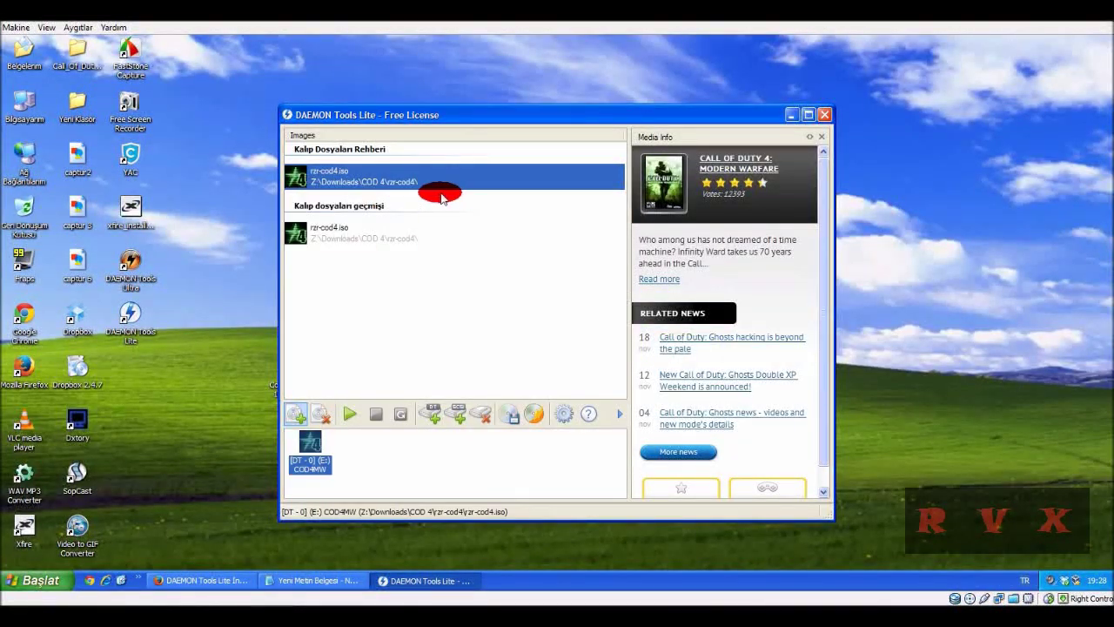
{"action": "left_click", "coordinate": [324, 233]}
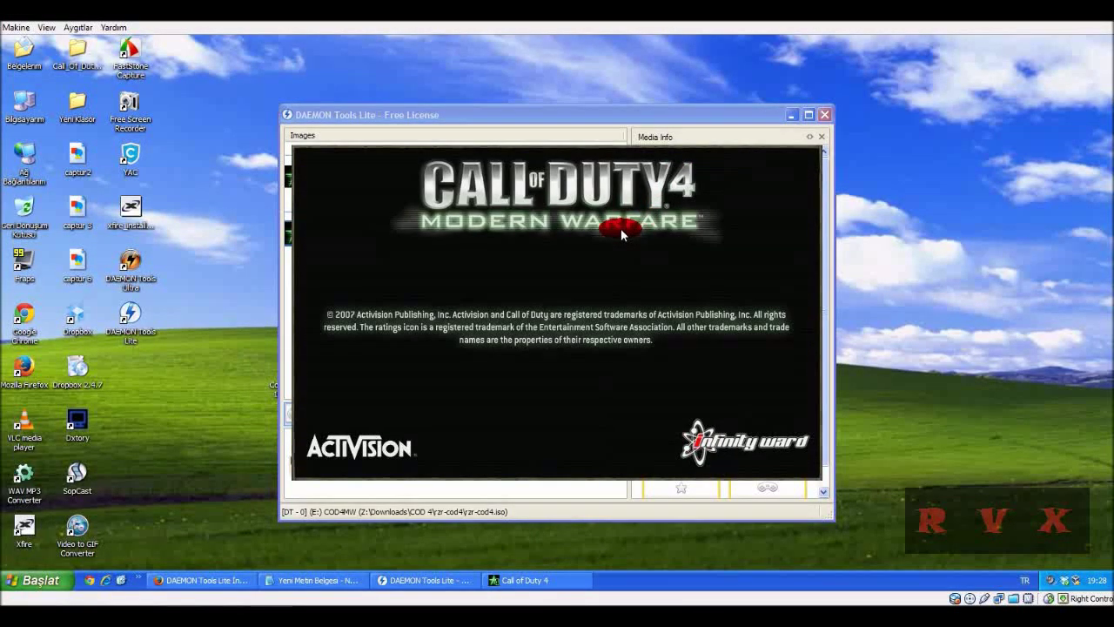
Skip the copyright splash, choose Install from the autorun menu, and minimize DAEMON Tools Lite.
{"action": "left_click", "coordinate": [508, 349]}
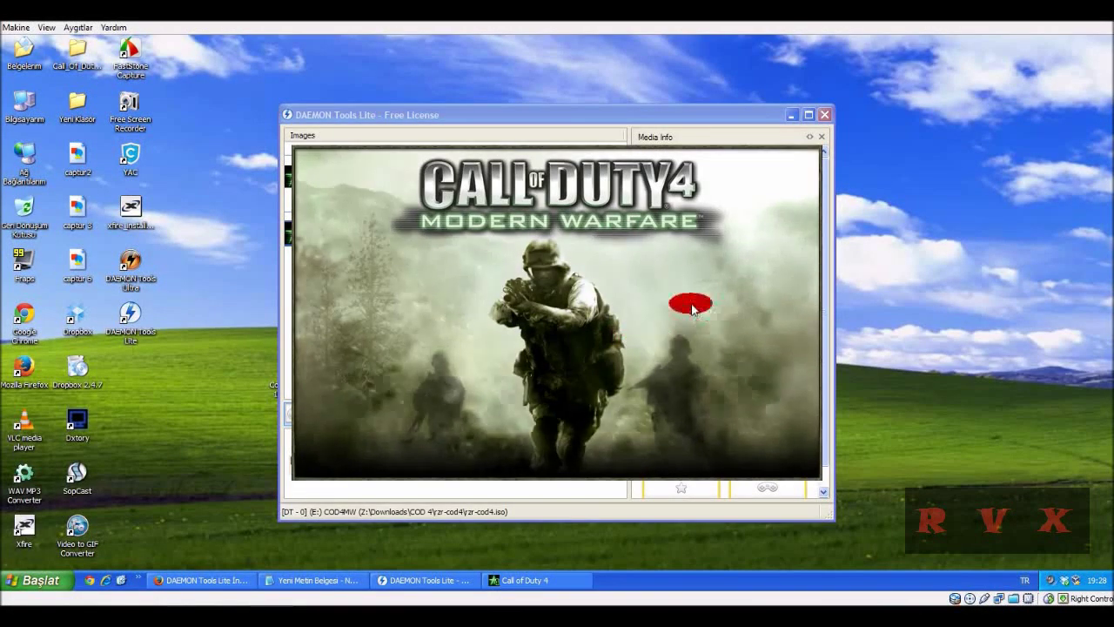
{"action": "left_click", "coordinate": [742, 336]}
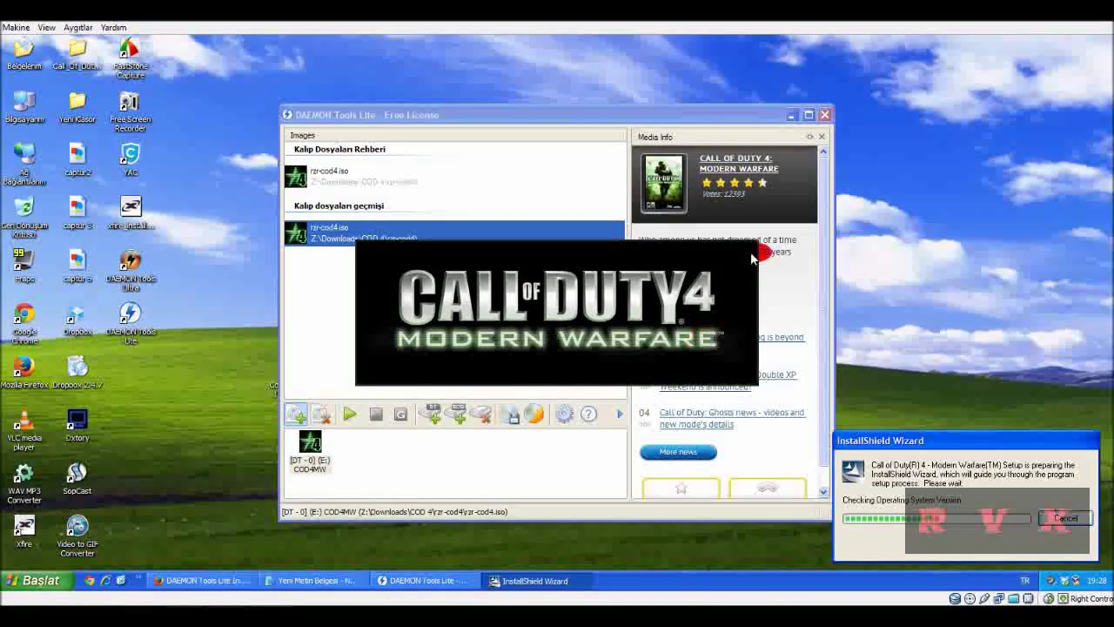
{"action": "left_click", "coordinate": [791, 114]}
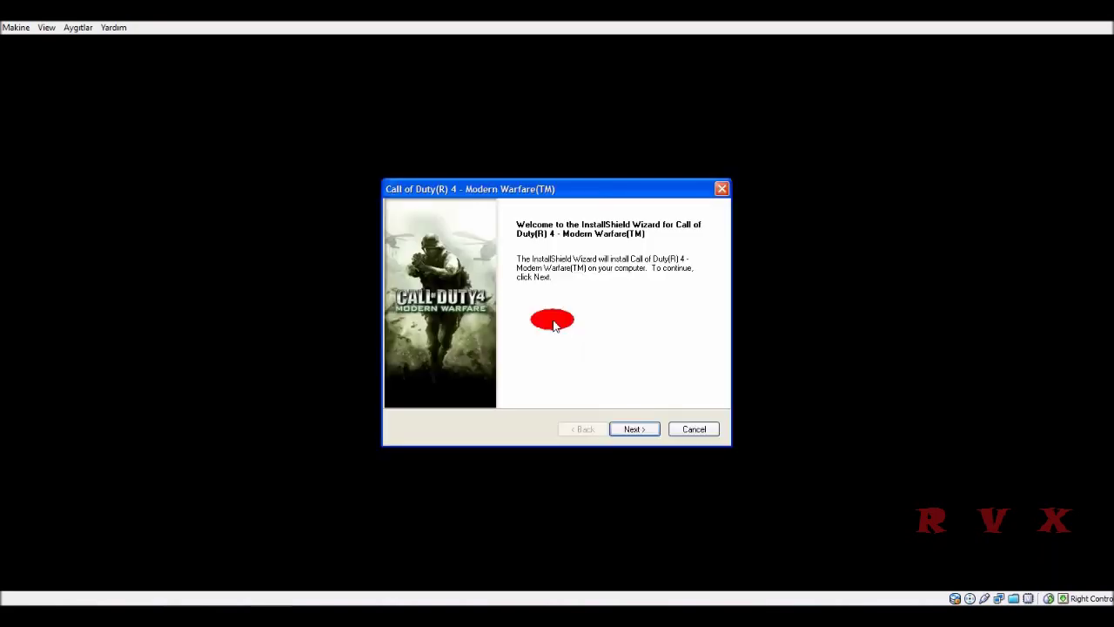
Continue to the key code page and place the cd key notes beside the installer.
{"action": "left_click", "coordinate": [640, 429]}
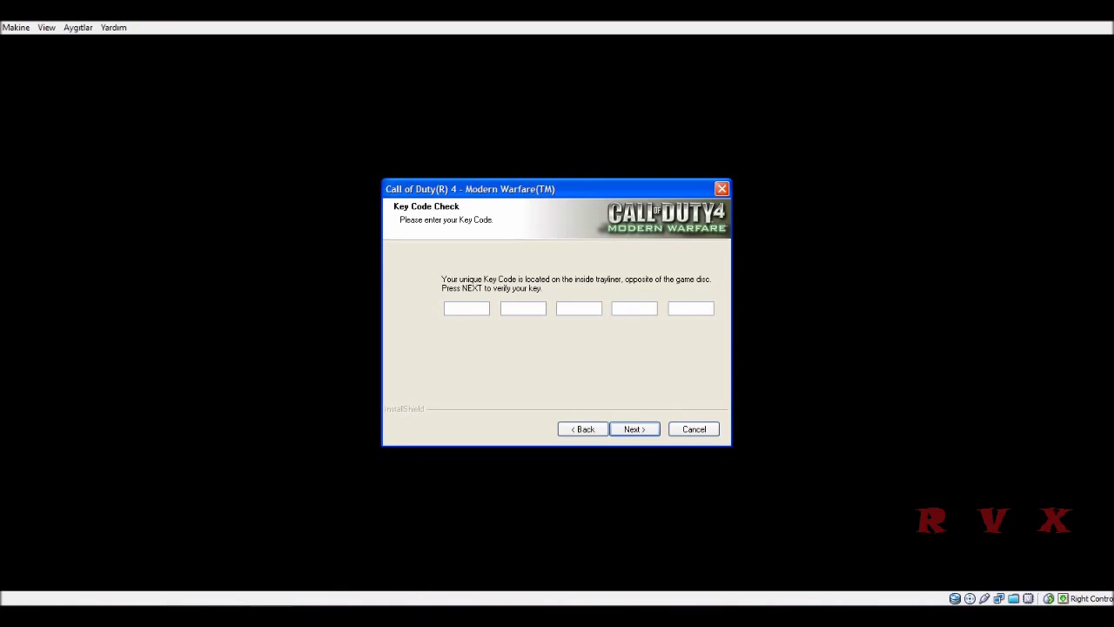
{"action": "key", "text": "super+d"}
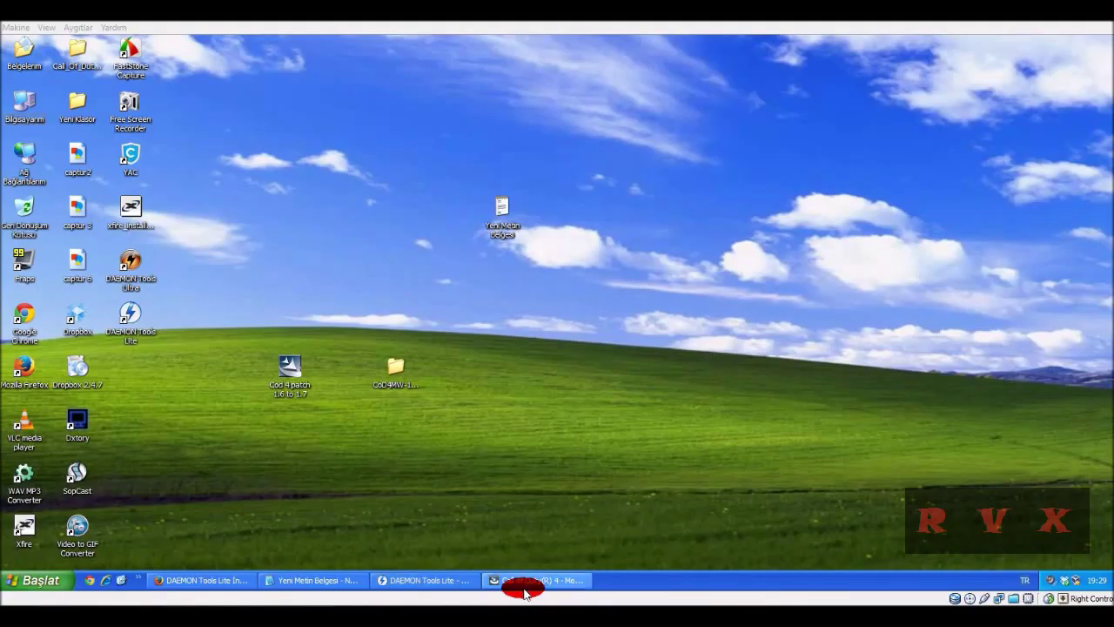
{"action": "left_click", "coordinate": [553, 579]}
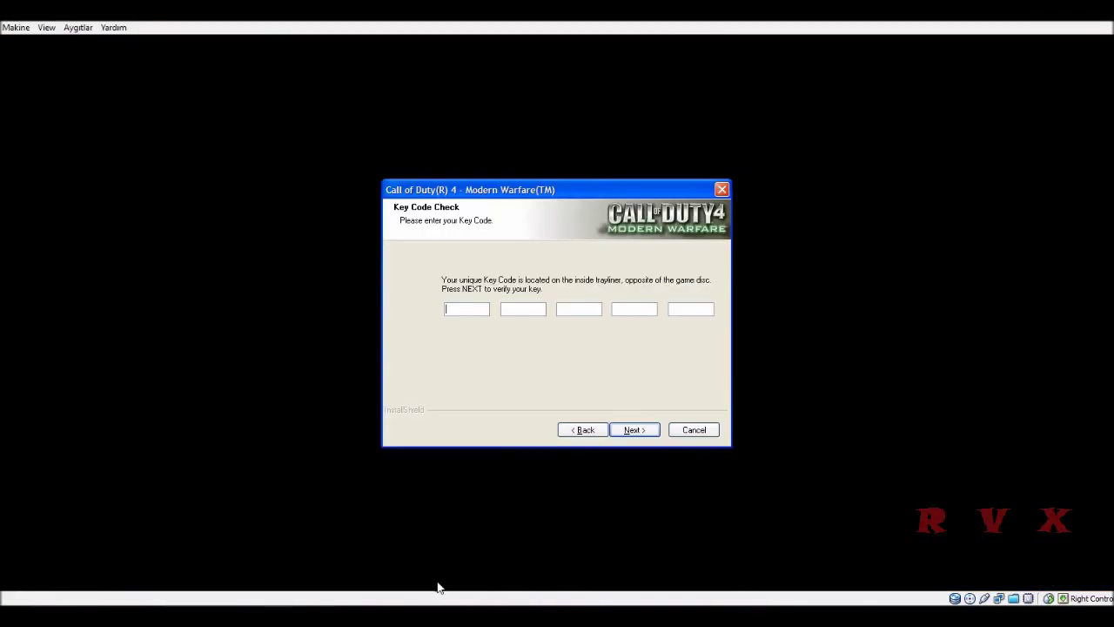
{"action": "left_click", "coordinate": [320, 603]}
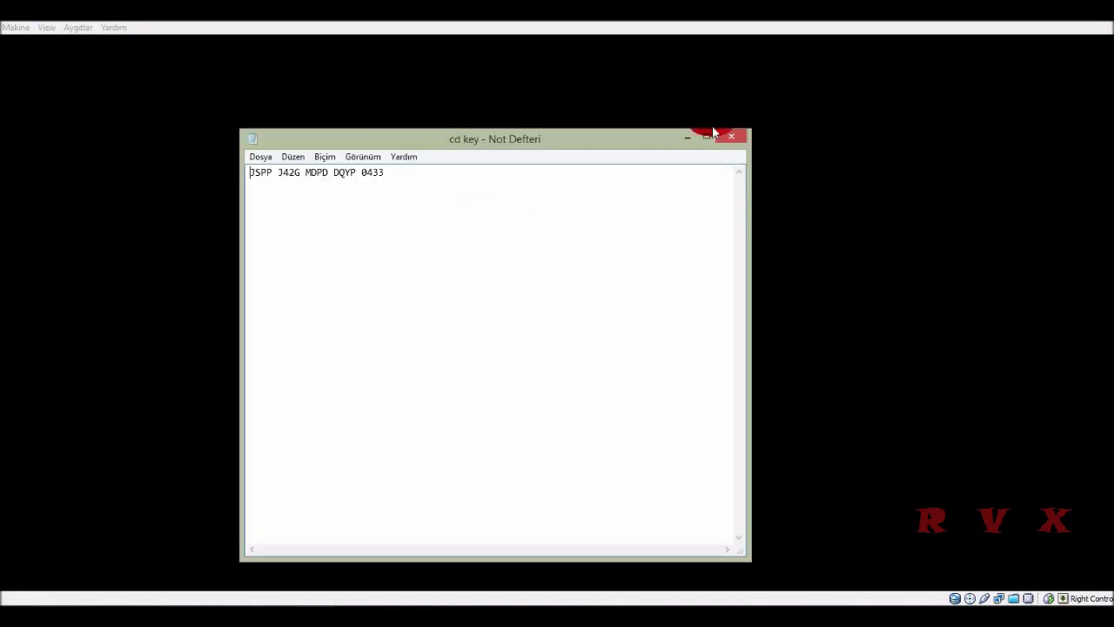
{"action": "left_click_drag", "start_coordinate": [716, 131], "coordinate": [917, 171]}
Paste the first two key groups from the notes into the first two Key Code fields.
{"action": "left_click_drag", "start_coordinate": [766, 207], "coordinate": [689, 222]}
{"action": "key", "text": "ctrl+c"}
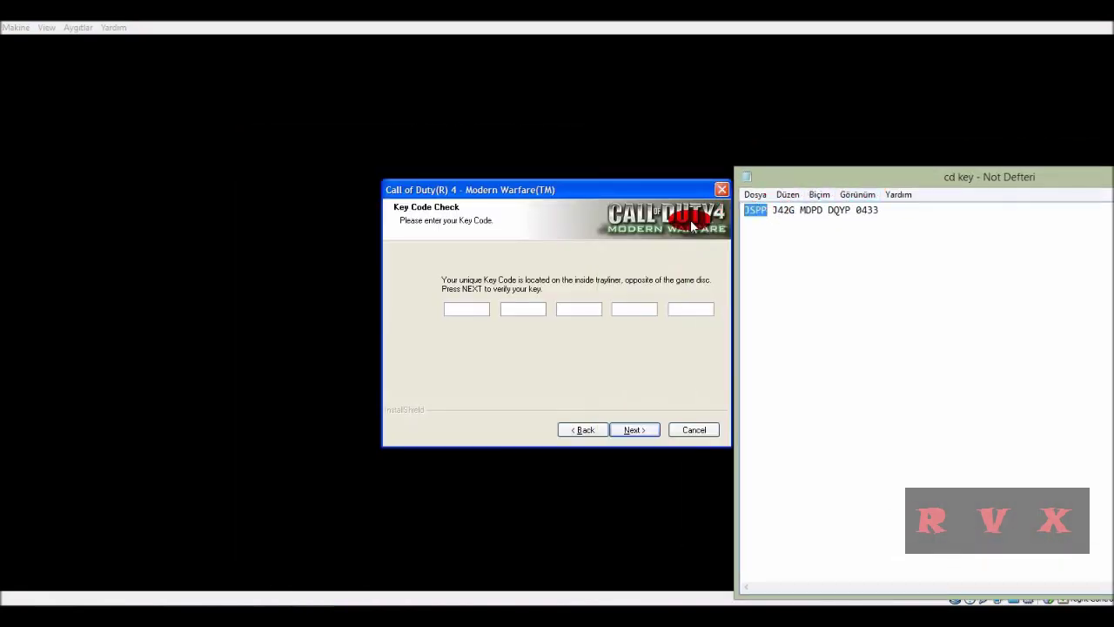
{"action": "left_click", "coordinate": [469, 313]}
{"action": "key", "text": "ctrl+v"}
{"action": "left_click", "coordinate": [816, 253]}
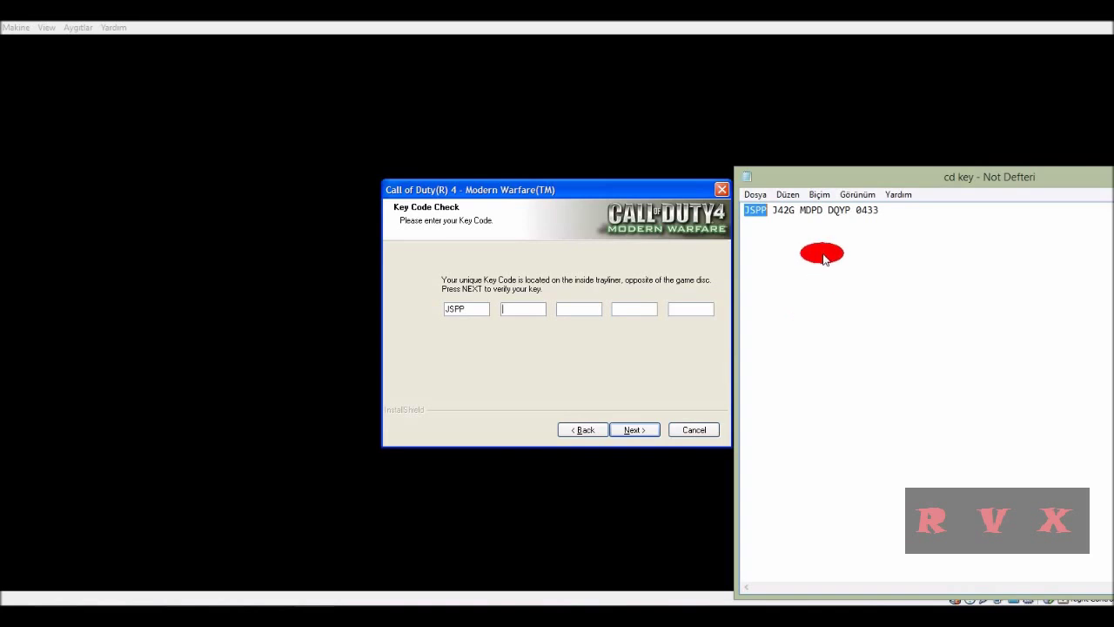
{"action": "double_click", "coordinate": [788, 209]}
{"action": "left_click", "coordinate": [523, 309]}
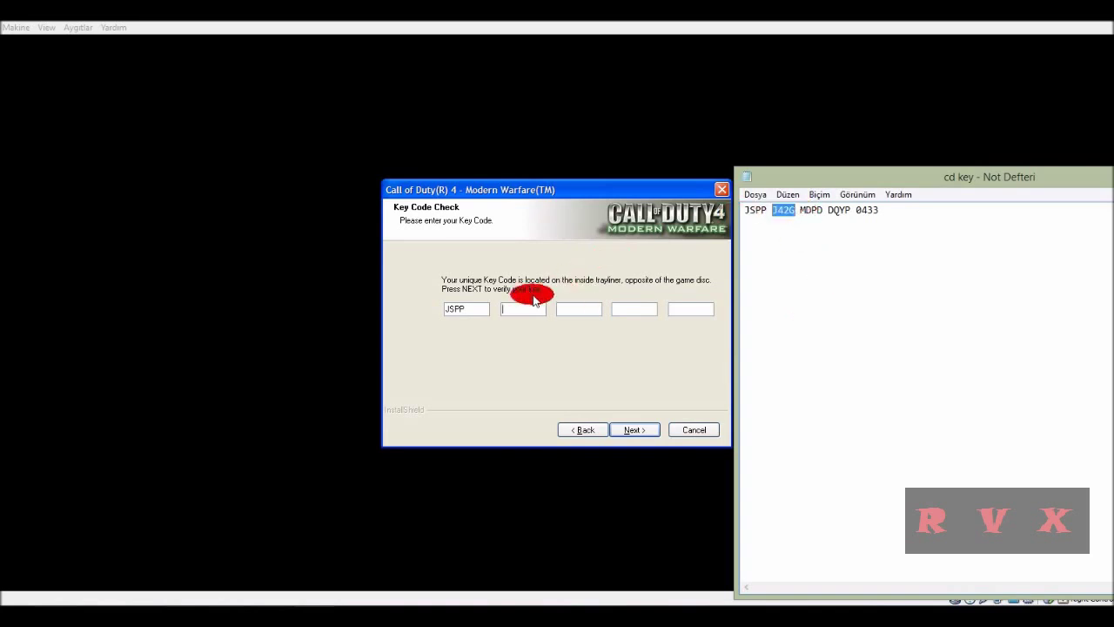
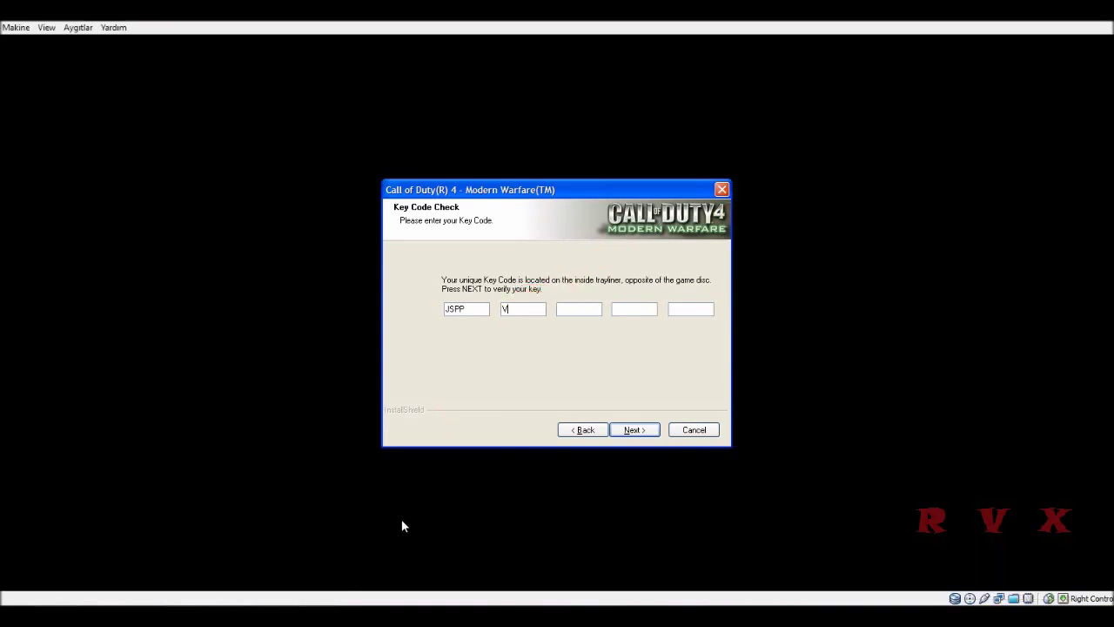
{"action": "double_click", "coordinate": [525, 309]}
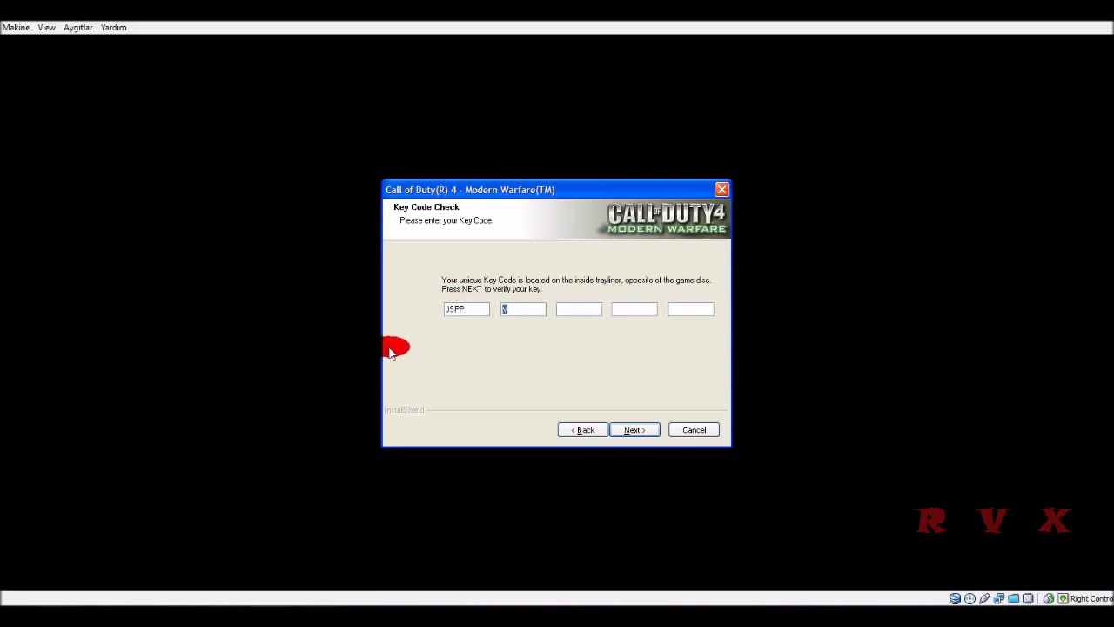
{"action": "left_click", "coordinate": [317, 602]}
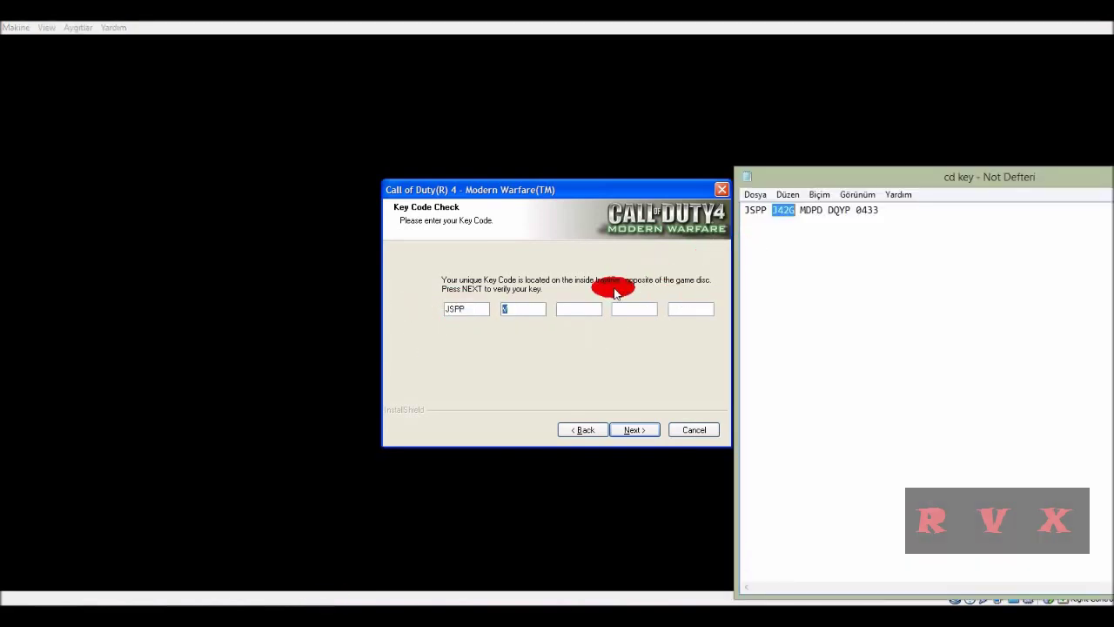
{"action": "left_click", "coordinate": [525, 312]}
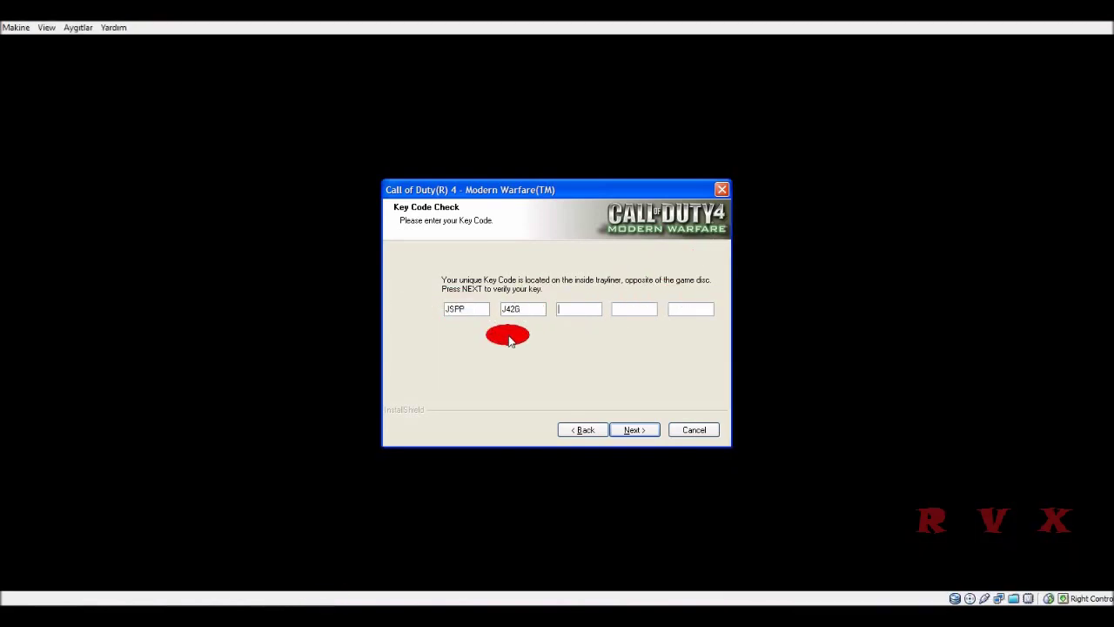
Paste the third, fourth and fifth key groups, then submit the key code and confirm it's valid.
{"action": "left_click", "coordinate": [333, 603]}
{"action": "left_click_drag", "start_coordinate": [826, 210], "coordinate": [798, 211]}
{"action": "left_click", "coordinate": [577, 308]}
{"action": "key", "text": "alt+Tab"}
{"action": "left_click_drag", "start_coordinate": [851, 210], "coordinate": [827, 212]}
{"action": "key", "text": "ctrl+c"}
{"action": "left_click", "coordinate": [634, 309]}
{"action": "key", "text": "ctrl+v"}
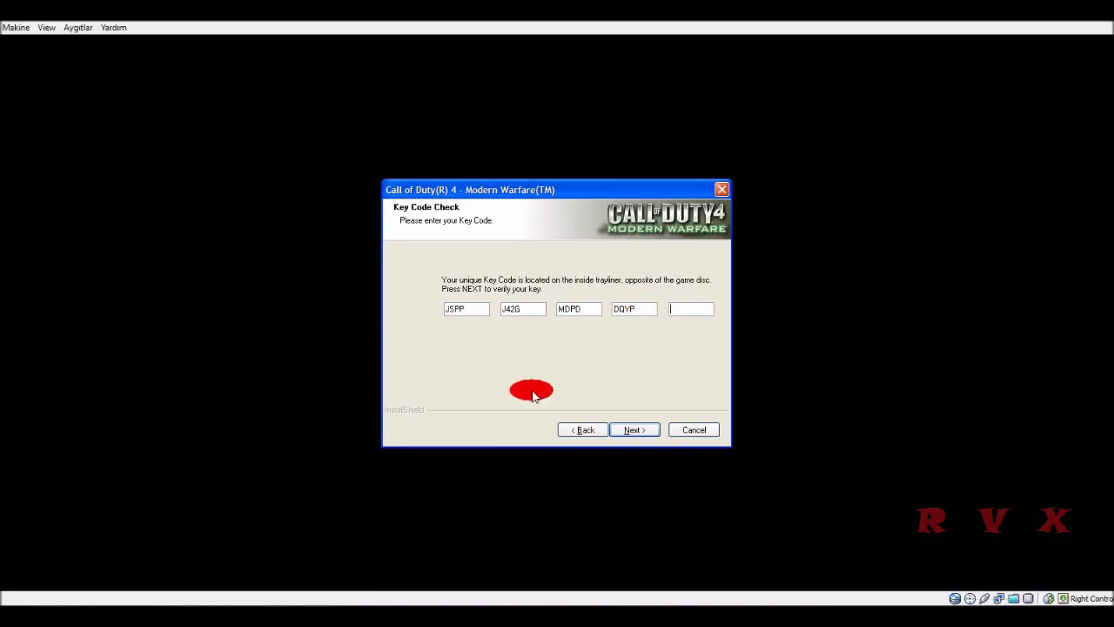
{"action": "key", "text": "alt+Tab"}
{"action": "left_click", "coordinate": [869, 216]}
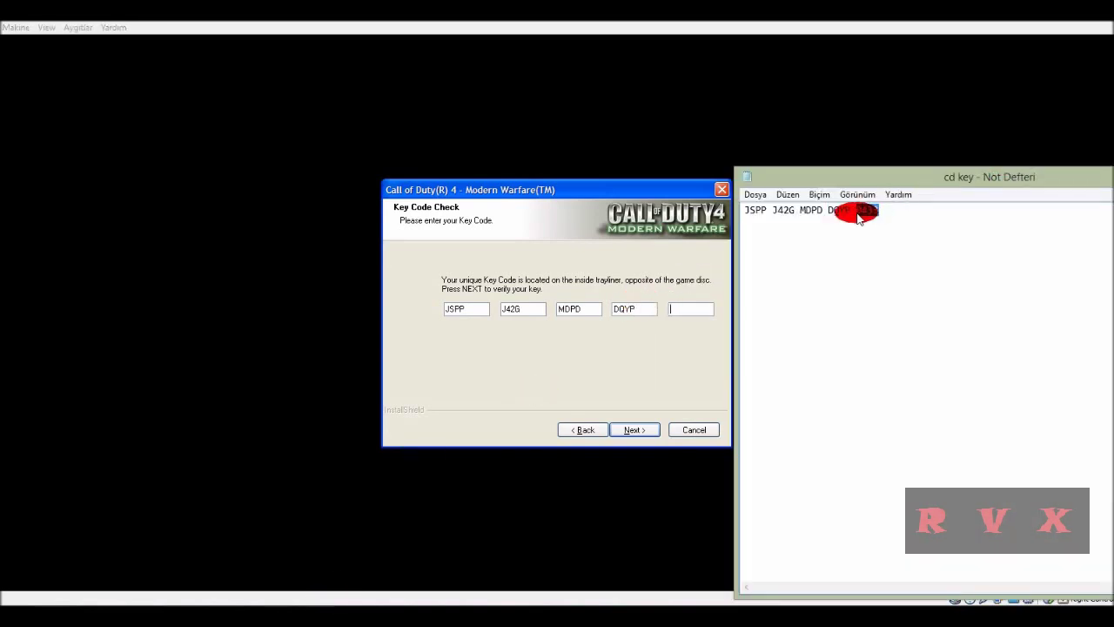
{"action": "left_click", "coordinate": [668, 310]}
{"action": "key", "text": "ctrl+v"}
{"action": "left_click", "coordinate": [634, 429]}
{"action": "left_click", "coordinate": [557, 349]}
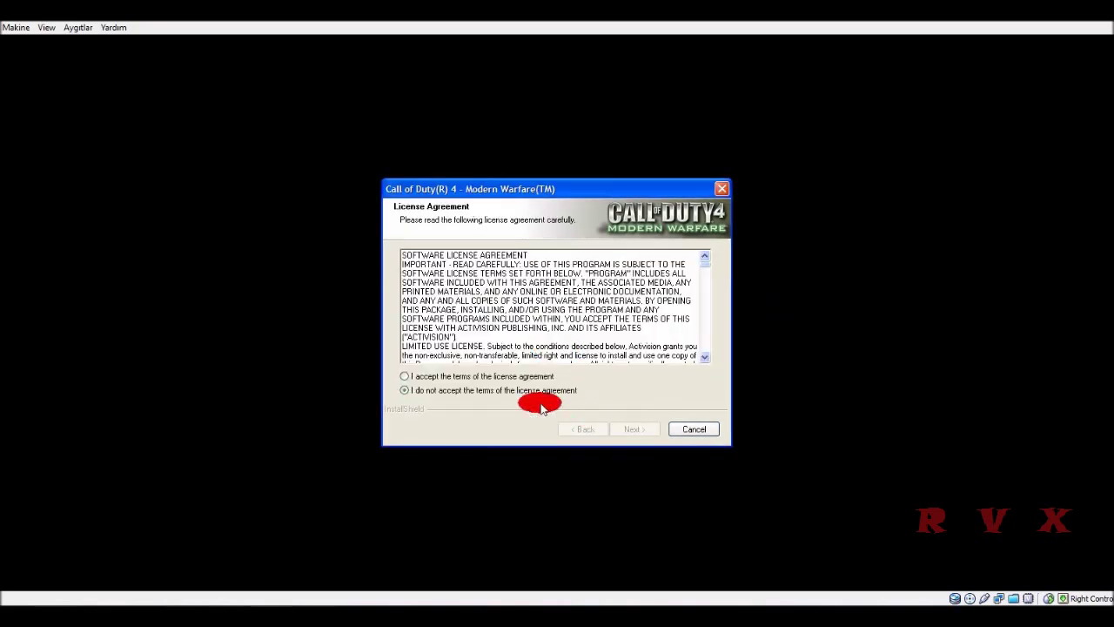
Accept the license agreement and agree to install PunkBuster.
{"action": "left_click", "coordinate": [513, 379]}
{"action": "left_click", "coordinate": [620, 427]}
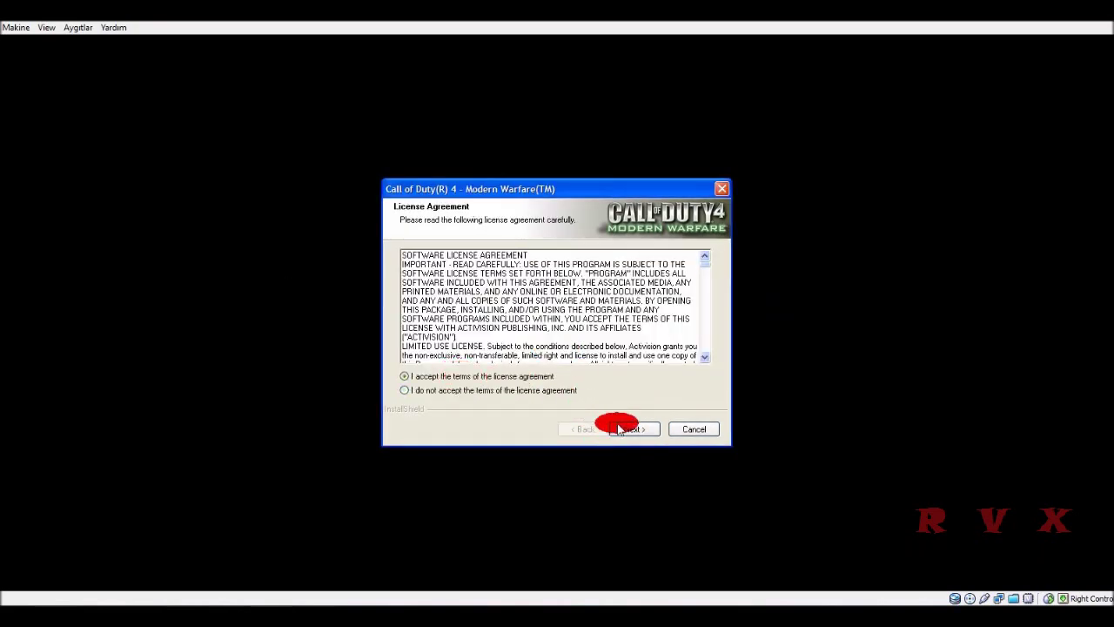
{"action": "left_click", "coordinate": [635, 430]}
{"action": "left_click", "coordinate": [522, 350]}
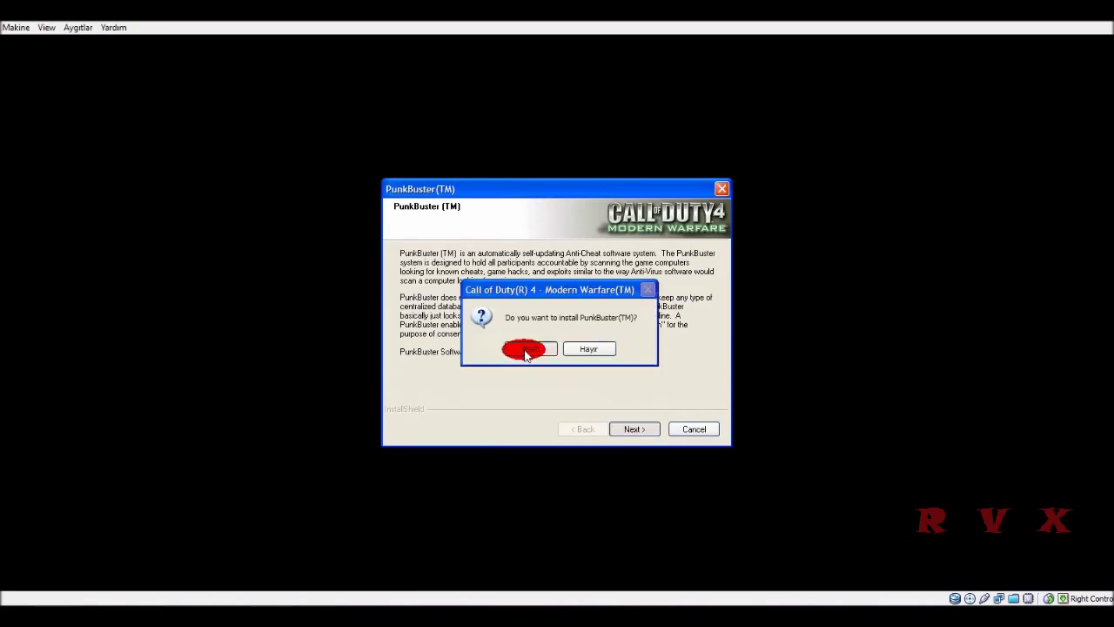
Accept the terms again and advance through system requirements and Setup Type to start copying files.
{"action": "left_click", "coordinate": [448, 377]}
{"action": "left_click", "coordinate": [633, 433]}
{"action": "left_click", "coordinate": [641, 431]}
{"action": "left_click", "coordinate": [638, 429]}
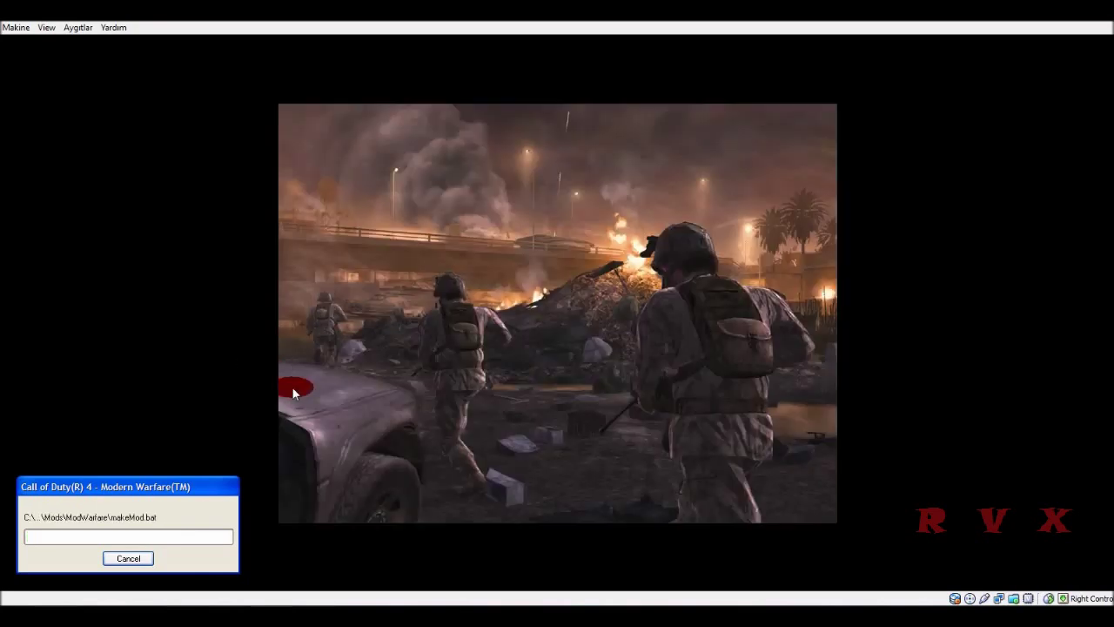
{"action": "left_click", "coordinate": [284, 599]}
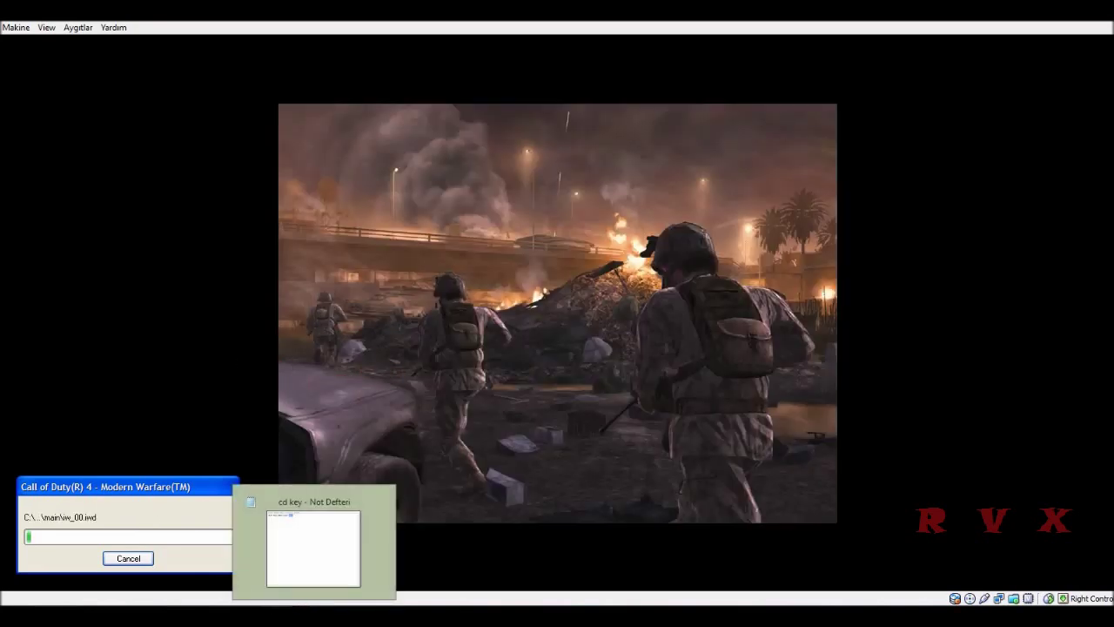
Replace the cd key note with a Turkish message that recording pauses during install, then minimize Notepad.
{"action": "key", "text": "ctrl+a"}
{"action": "left_click", "coordinate": [583, 200]}
{"action": "left_click", "coordinate": [859, 194]}
{"action": "right_click", "coordinate": [825, 169]}
{"action": "left_click_drag", "start_coordinate": [826, 169], "coordinate": [441, 123]}
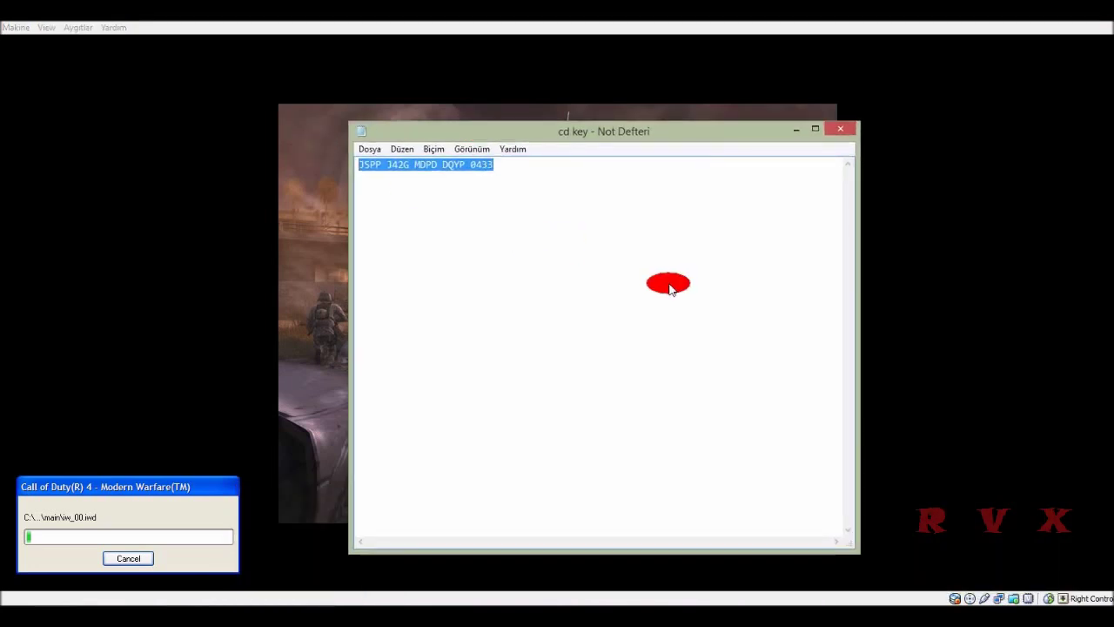
{"action": "type", "text": "A"}
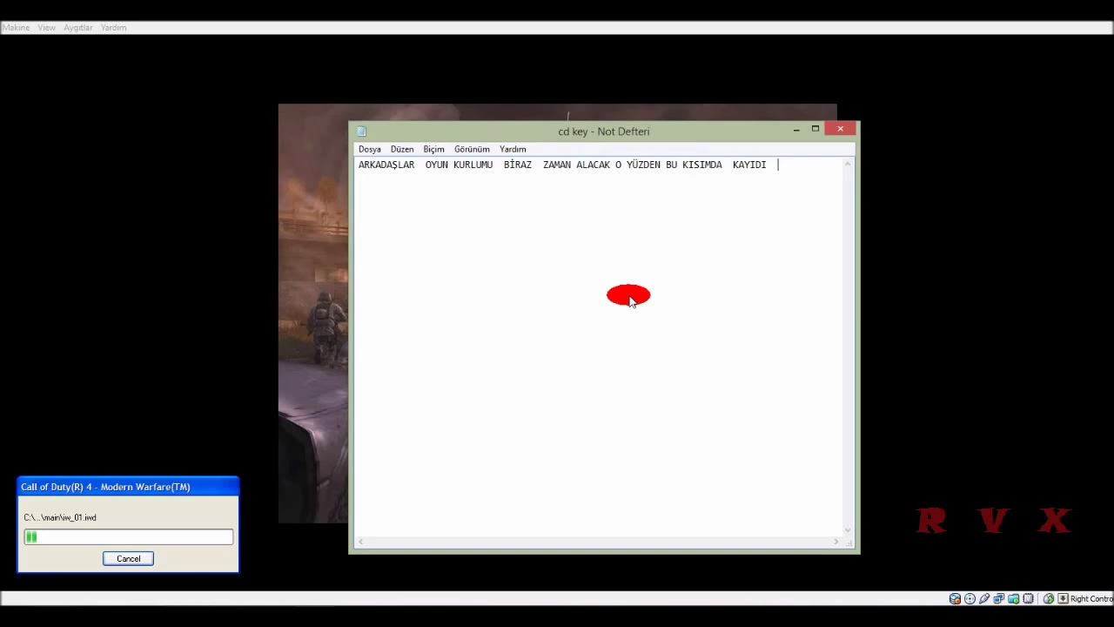
{"action": "type", "text": "ORUM"}
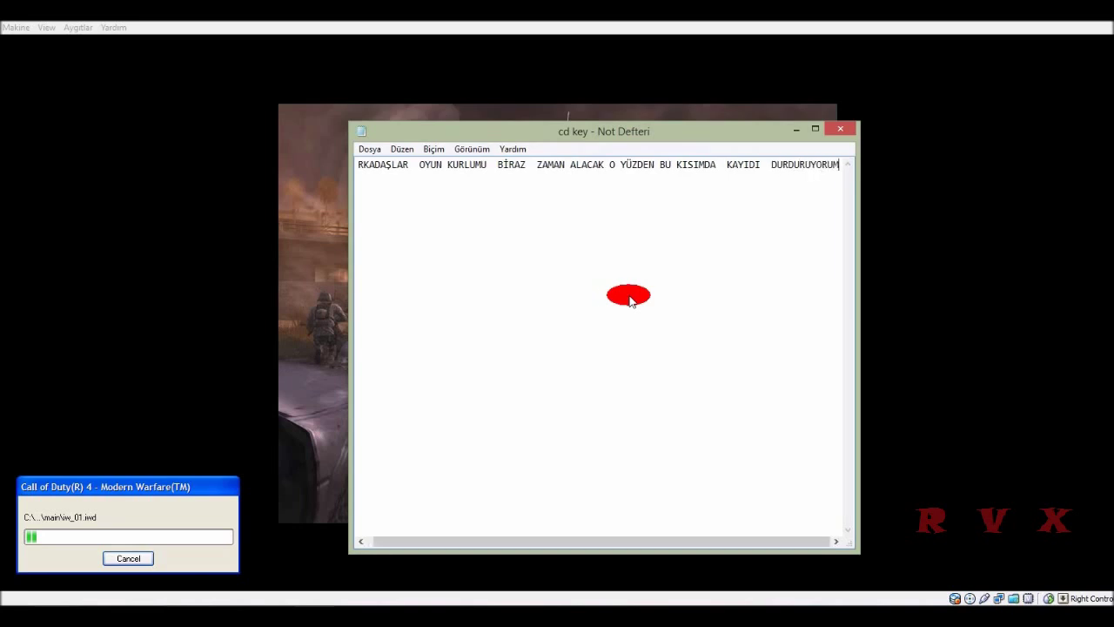
{"action": "key", "text": "Return"}
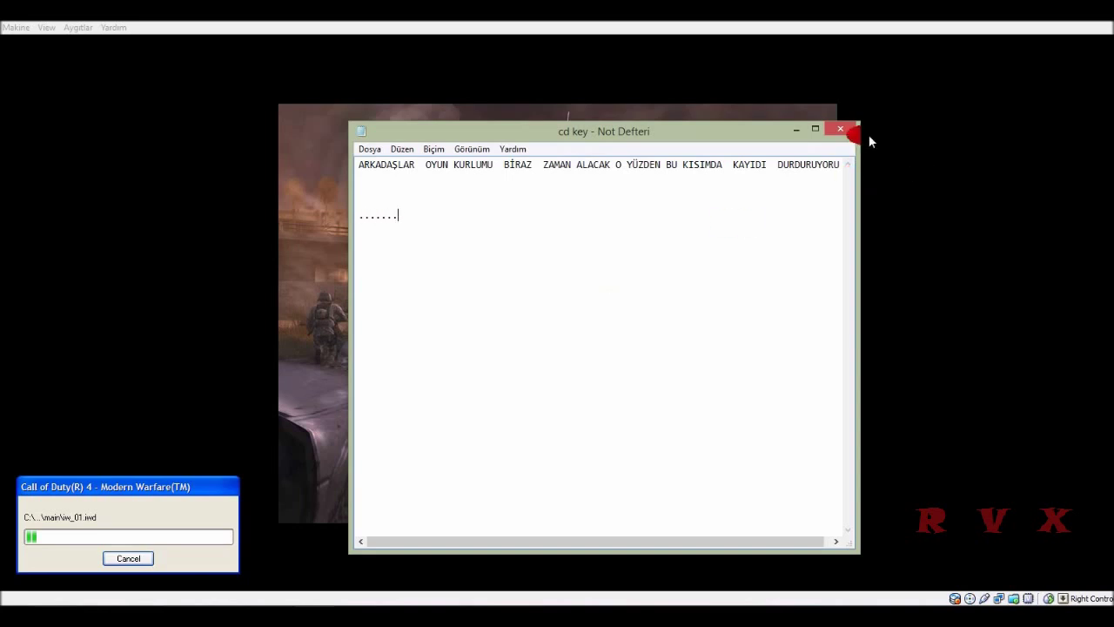
{"action": "left_click", "coordinate": [794, 131]}
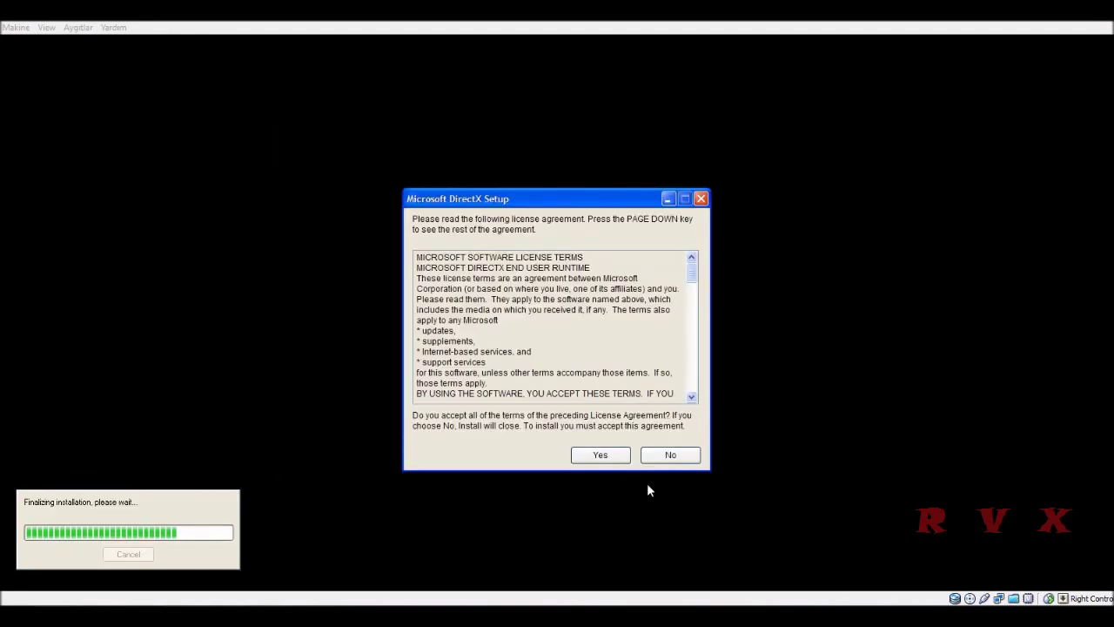
Accept the Microsoft DirectX license and let Call of Duty 4 Setup finalize the installation.
{"action": "left_click", "coordinate": [600, 455]}
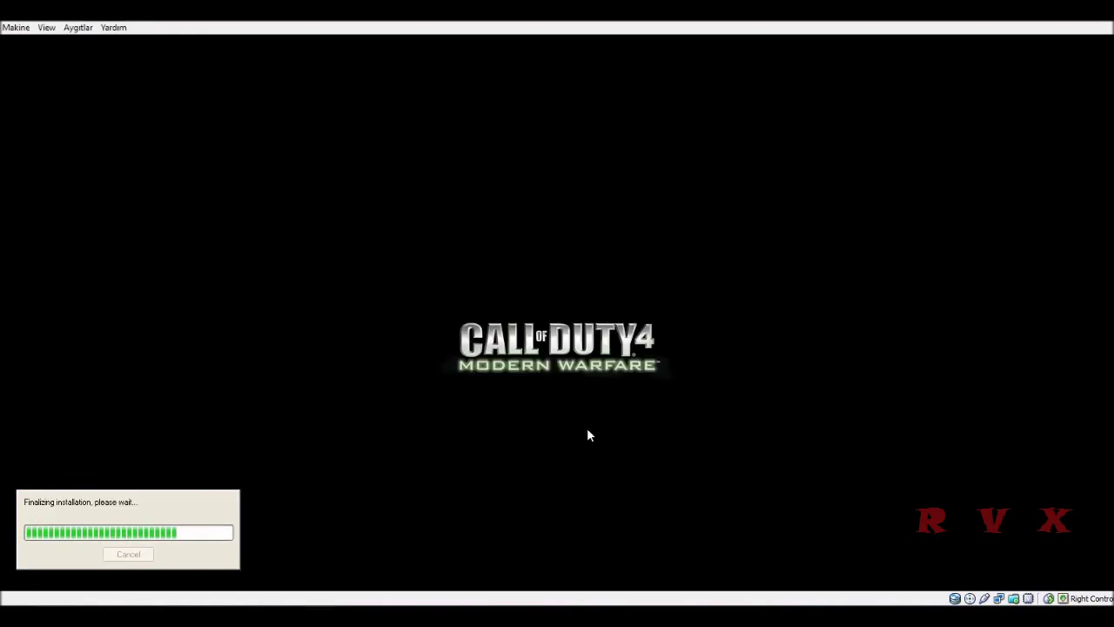
{"action": "left_click", "coordinate": [513, 362]}
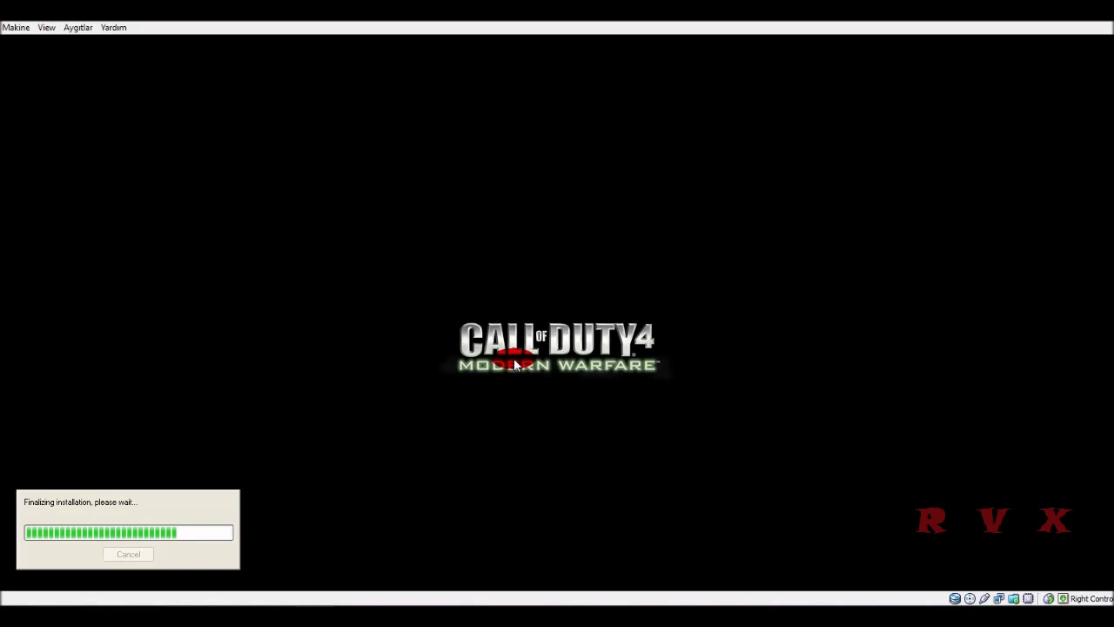
{"action": "left_click", "coordinate": [470, 361]}
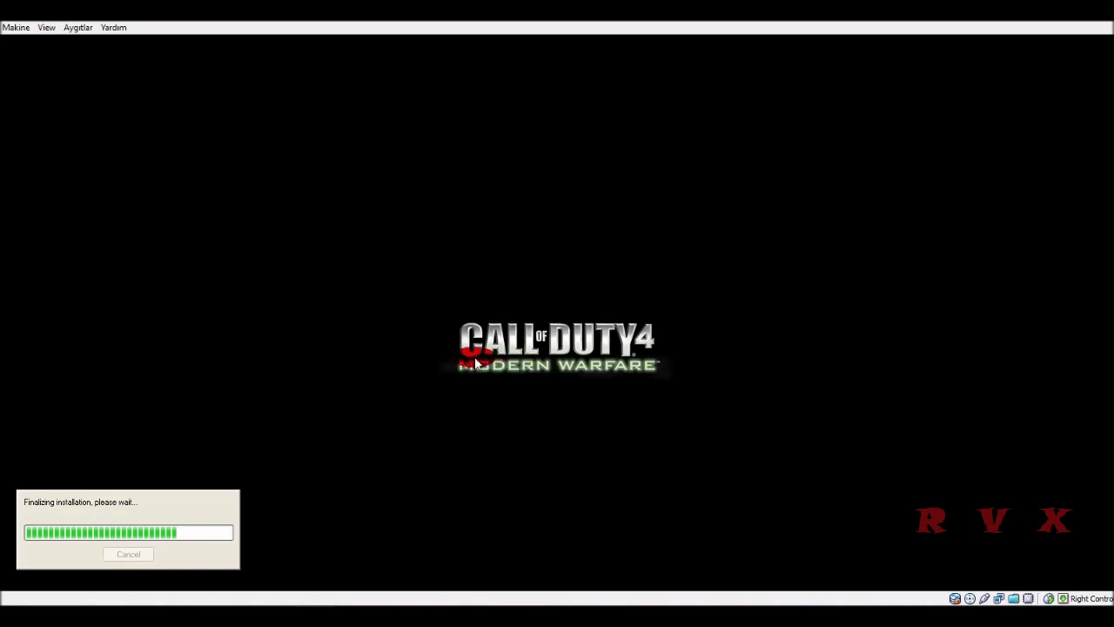
{"action": "left_click", "coordinate": [467, 343]}
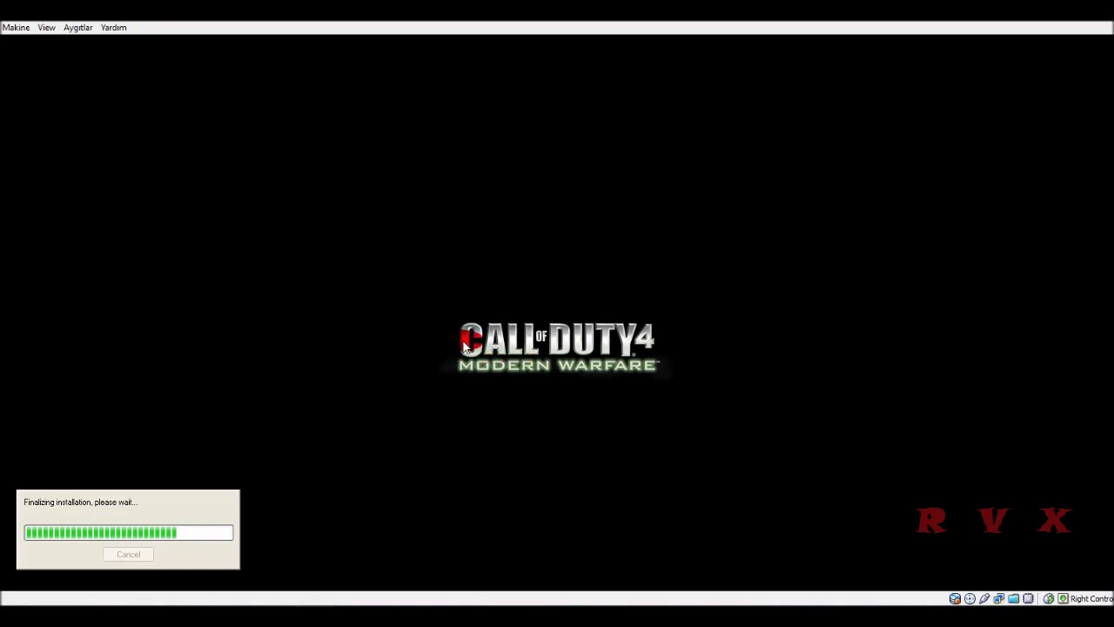